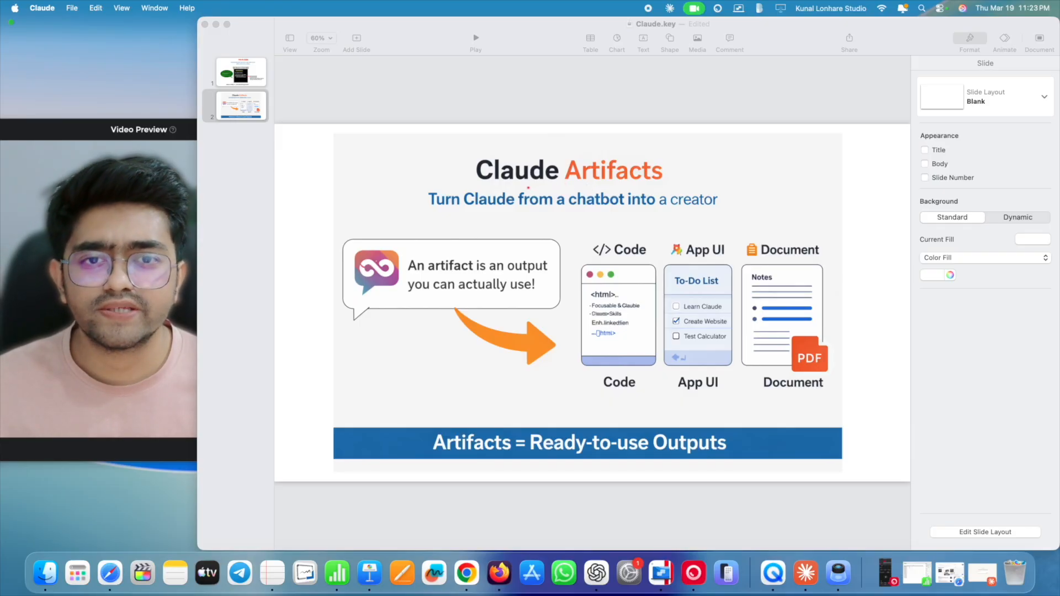
Mark up the Claude Artifacts slide in red, underlining the title, subtitle and definition and circling Artifacts, Code, App UI and Document
drag(528, 188, 633, 187)
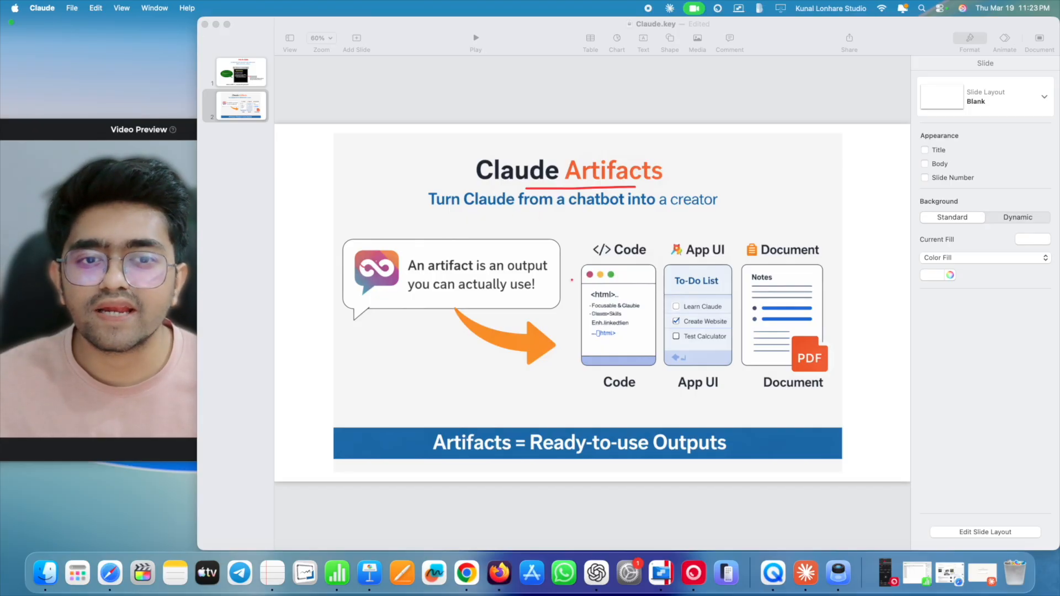
mouse_move(611, 370)
mouse_down()
mouse_move(660, 393)
mouse_move(619, 369)
mouse_up()
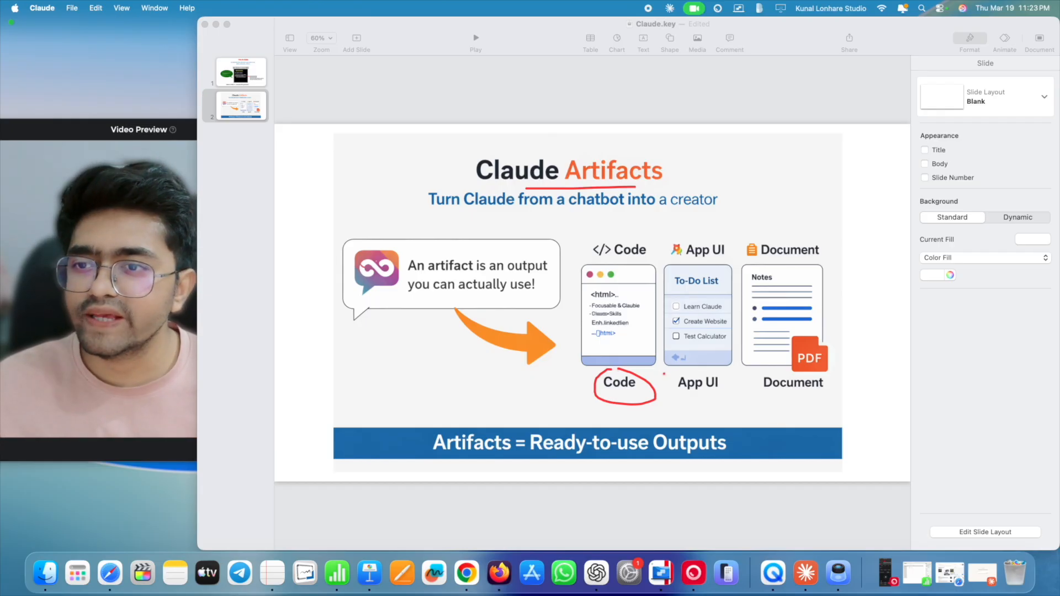
mouse_move(706, 375)
mouse_down()
mouse_move(717, 399)
mouse_move(719, 373)
mouse_move(812, 408)
mouse_move(779, 365)
mouse_up()
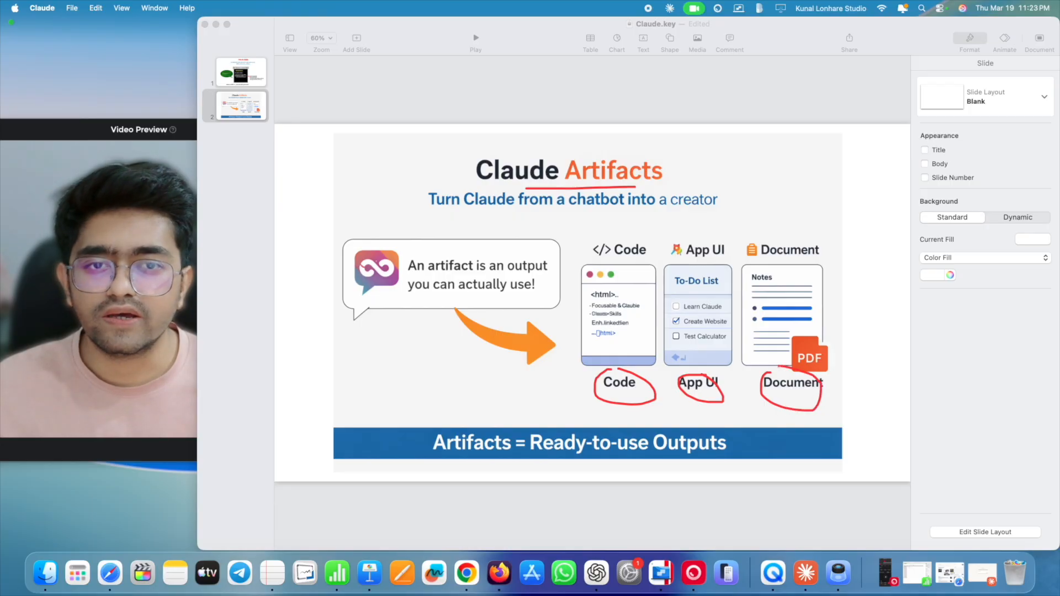
mouse_move(602, 155)
mouse_down()
mouse_move(580, 191)
mouse_move(638, 158)
mouse_up()
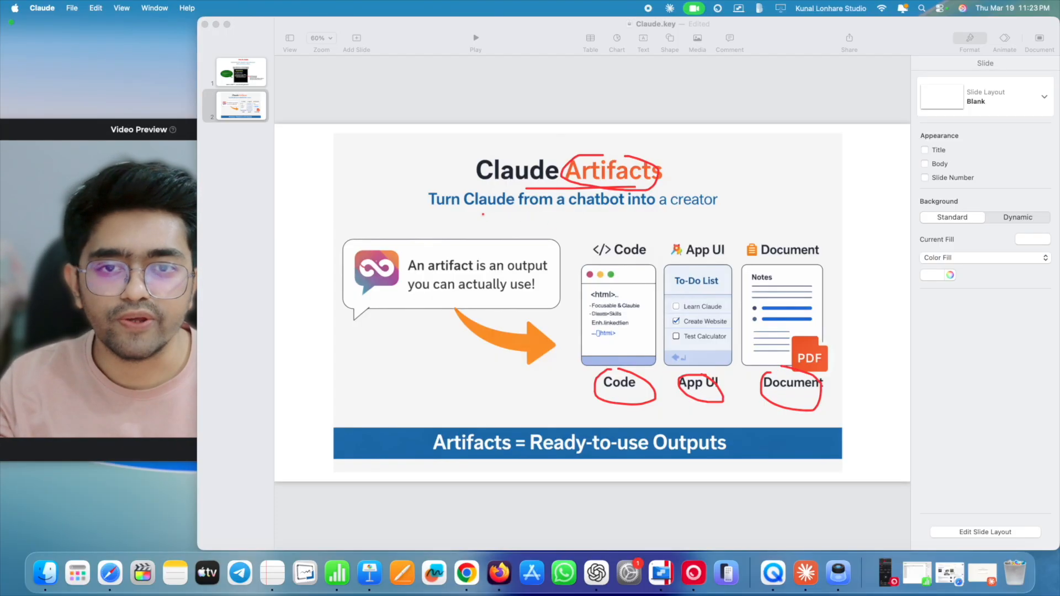
drag(483, 215, 675, 208)
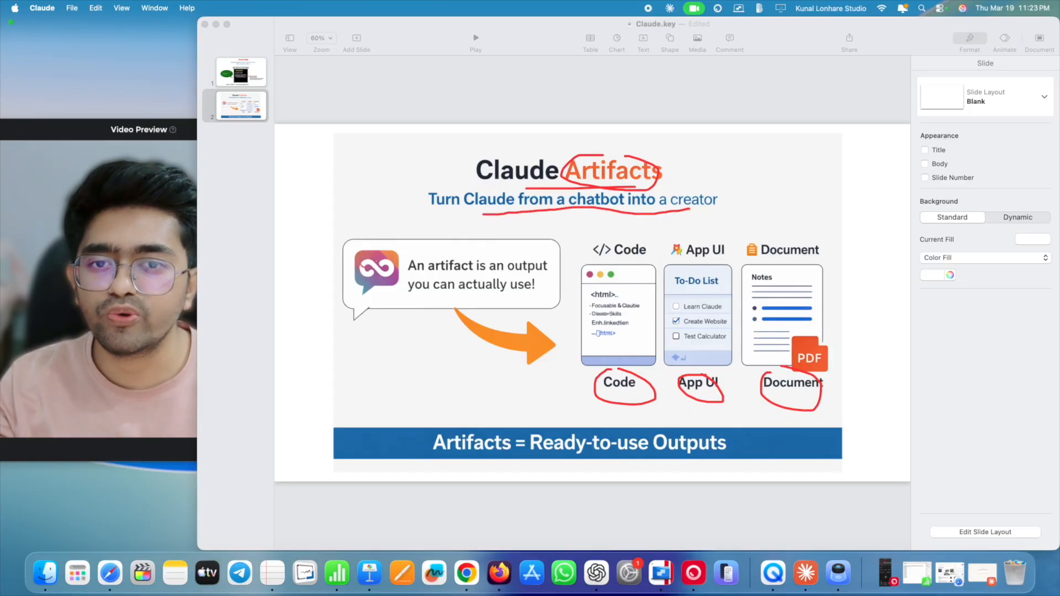
drag(429, 272, 546, 271)
drag(430, 298, 555, 297)
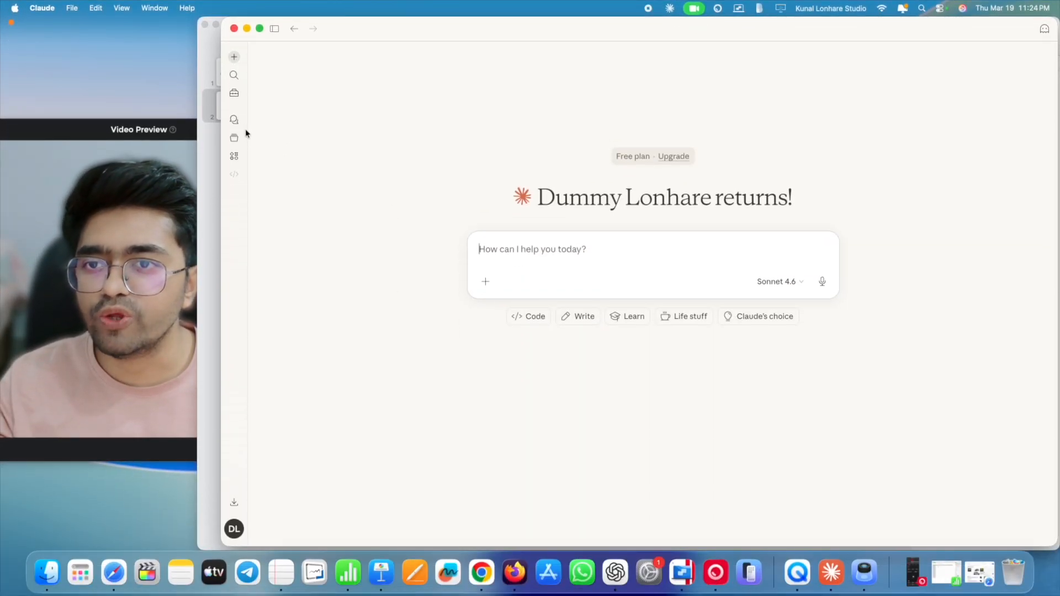
Switch to Claude and open the Artifacts gallery, leaving the sidebar collapsed
click(274, 28)
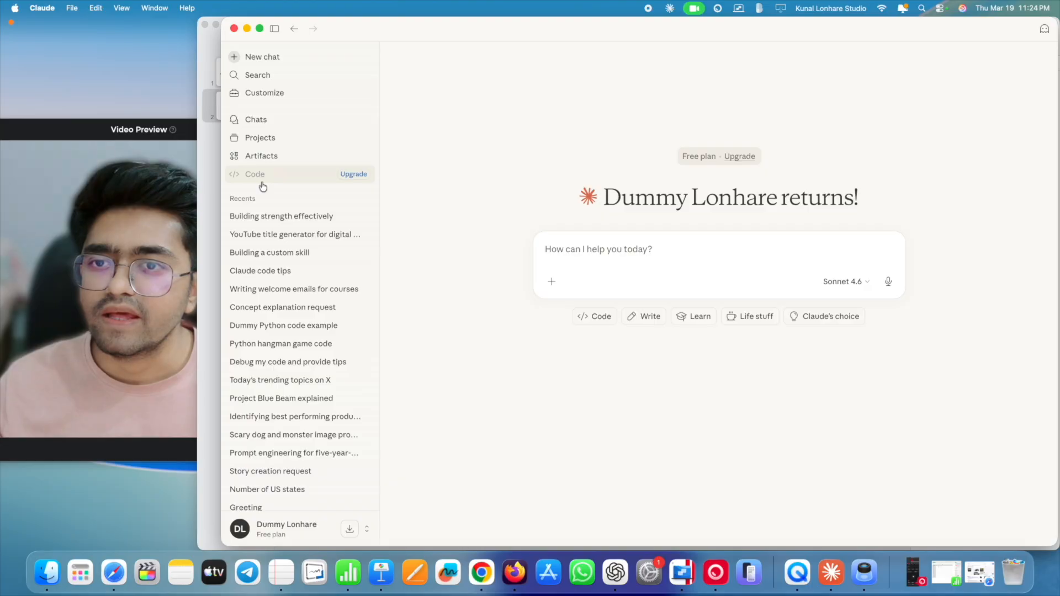
click(267, 158)
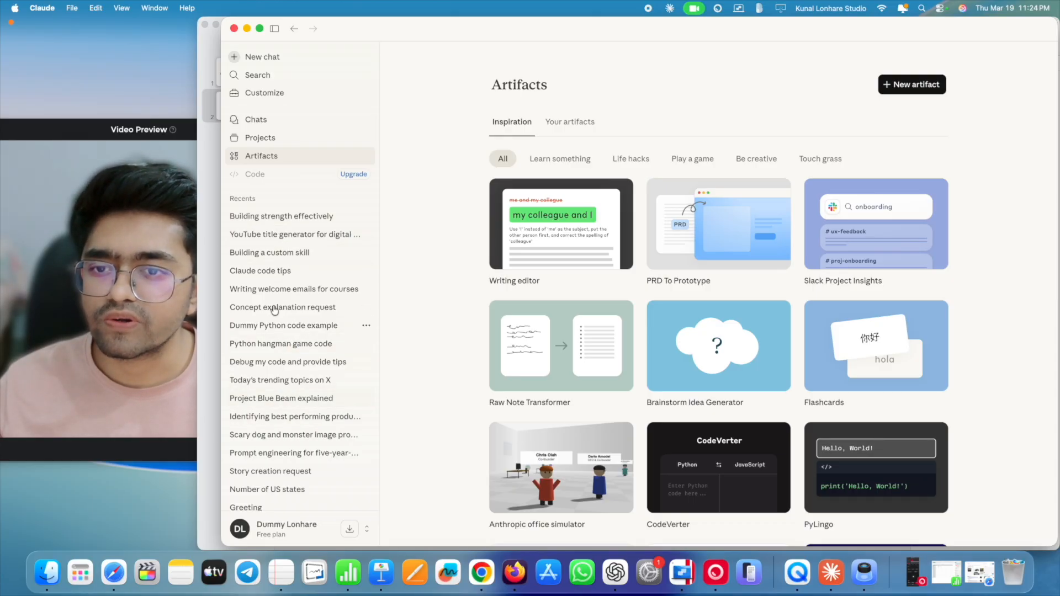
click(274, 28)
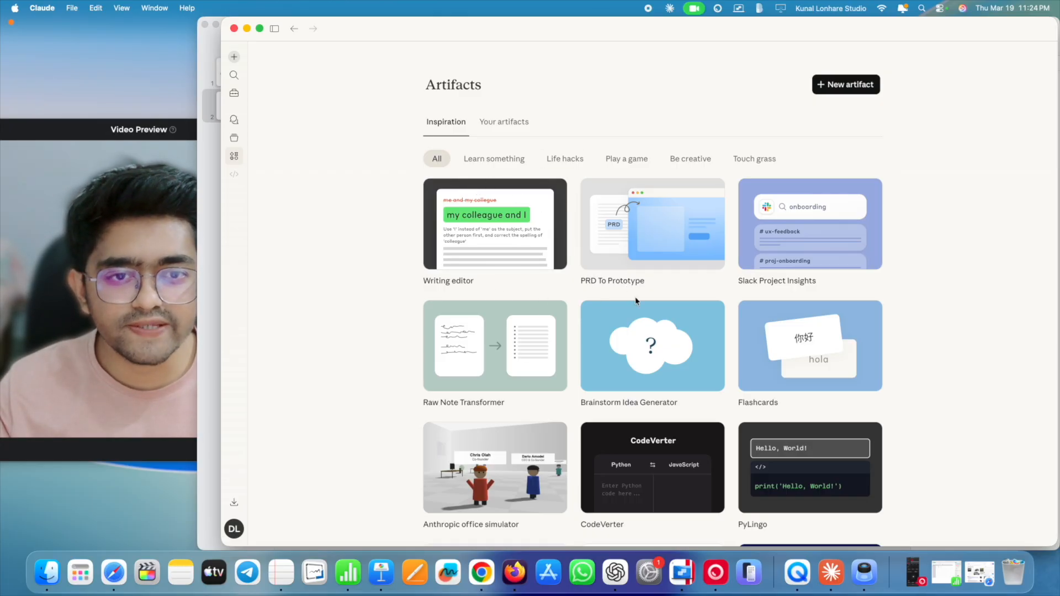
Browse the Inspiration artifacts and open the PyLingo Python tutorial at its code editor
scroll(568, 317, down, 3)
scroll(568, 316, down, 15)
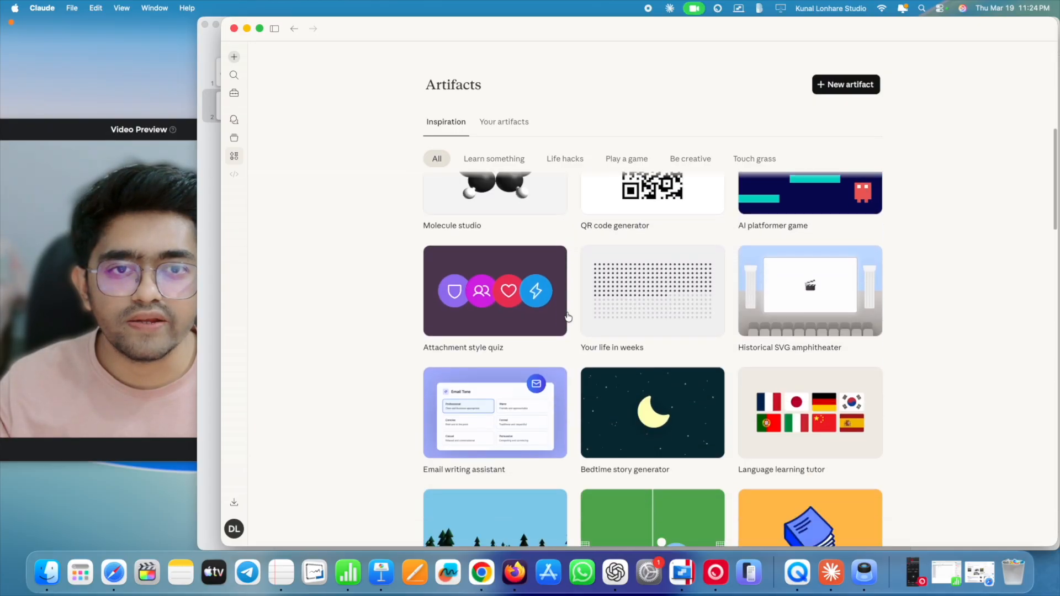
scroll(569, 316, up, 20)
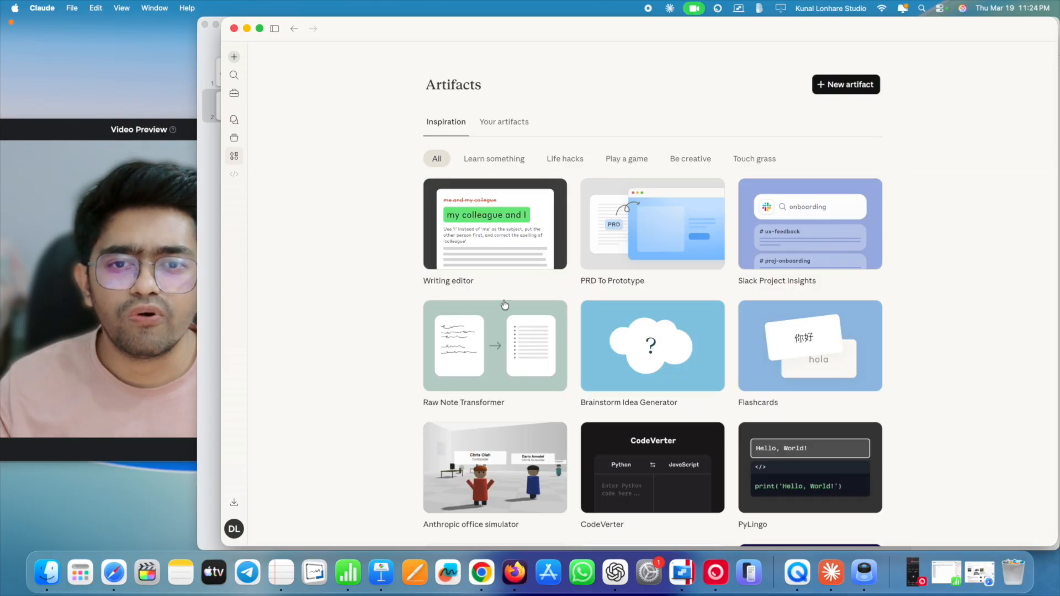
scroll(587, 291, down, 2)
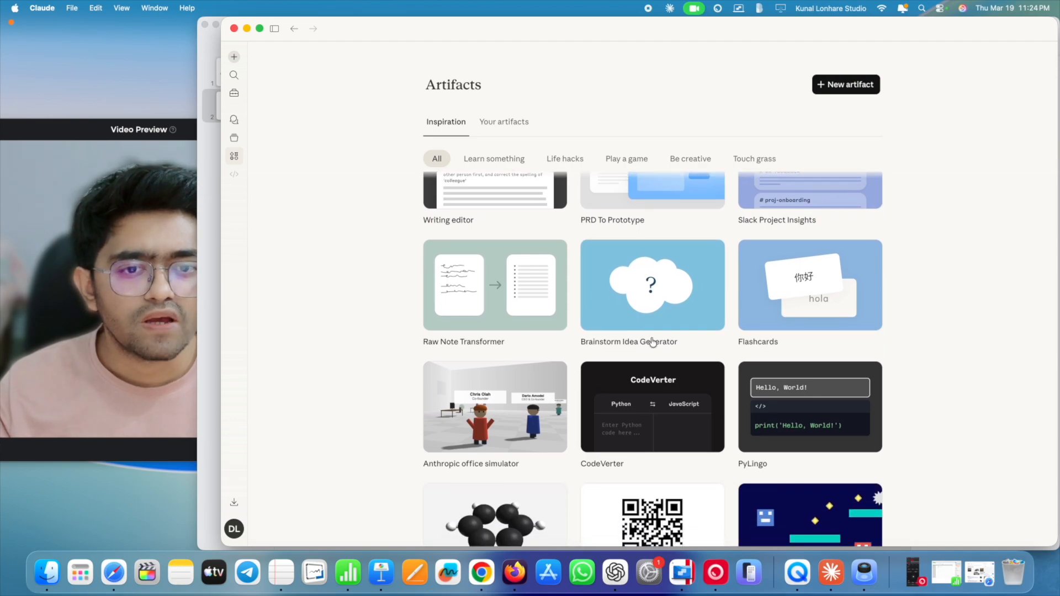
scroll(545, 342, down, 1)
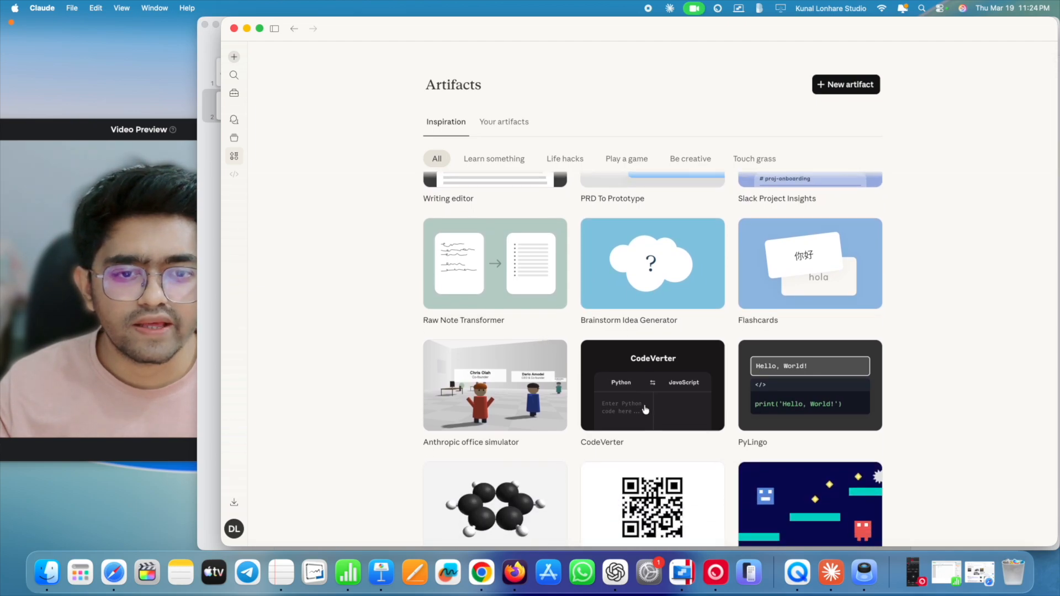
scroll(646, 410, down, 2)
scroll(645, 407, down, 1)
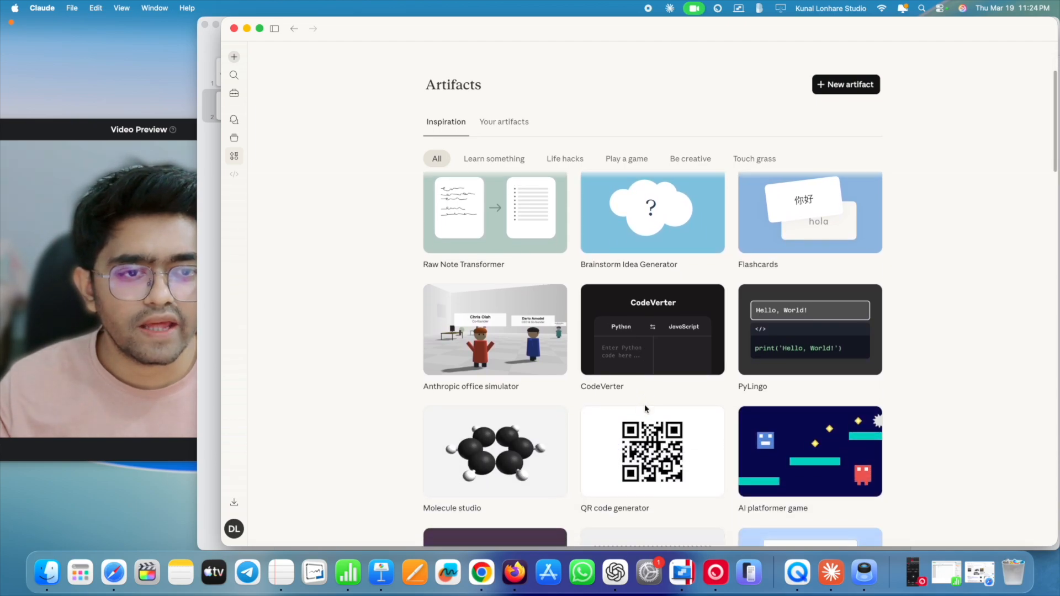
click(803, 340)
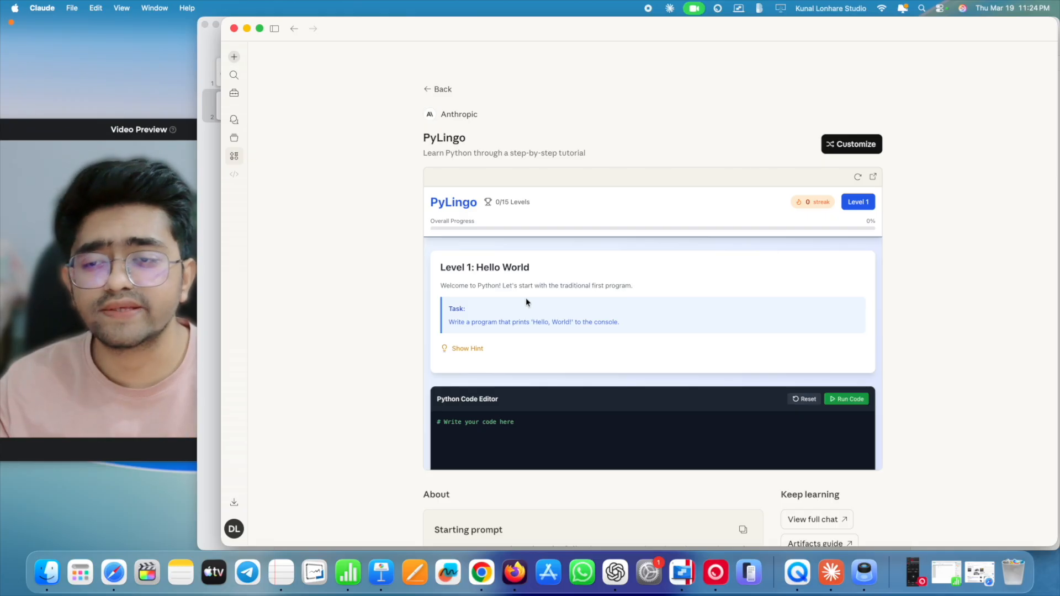
scroll(526, 297, down, 5)
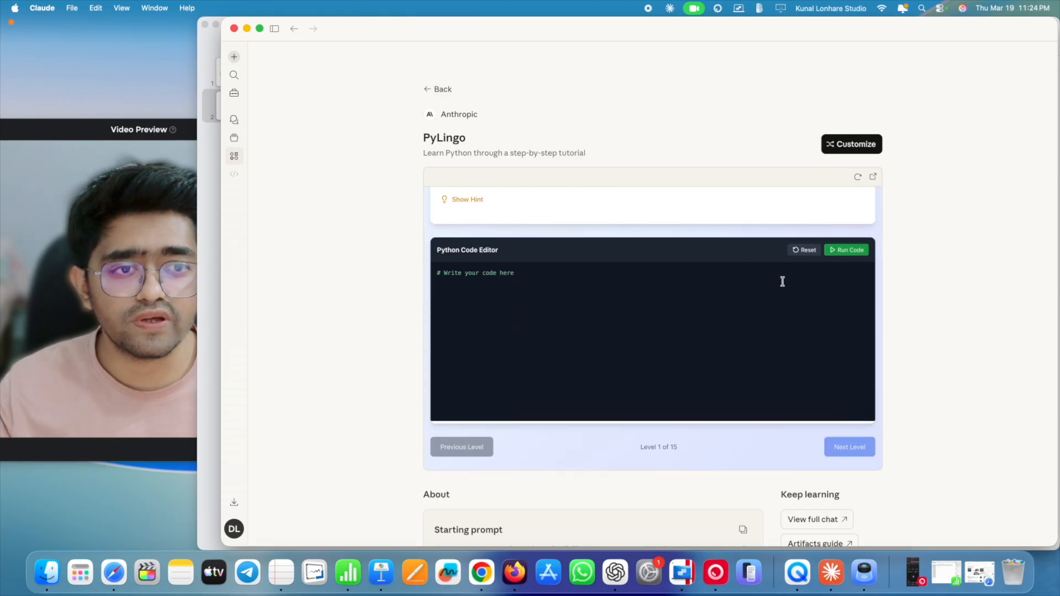
Write code in PyLingo's Level 1 editor that stores a first name in the variable name, outputs it with print(name), and run it
click(463, 290)
text(name =)
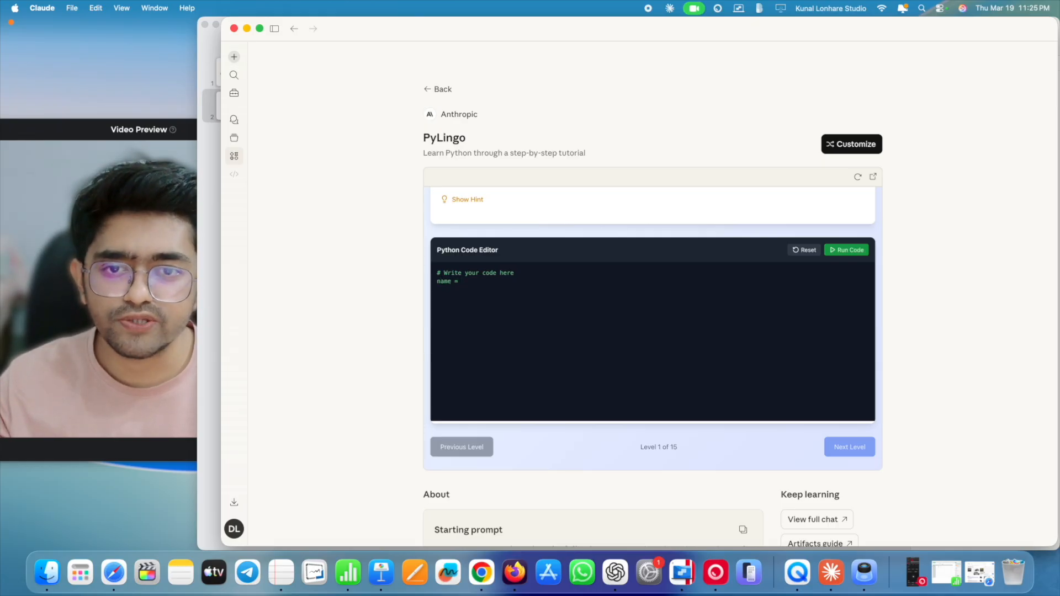
text( "kunal)
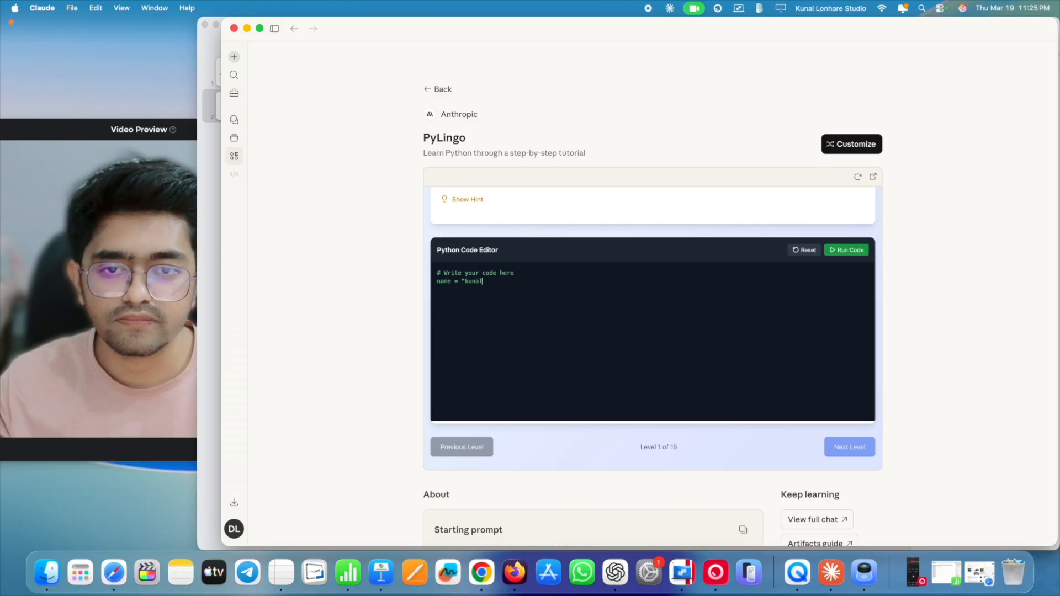
text(")
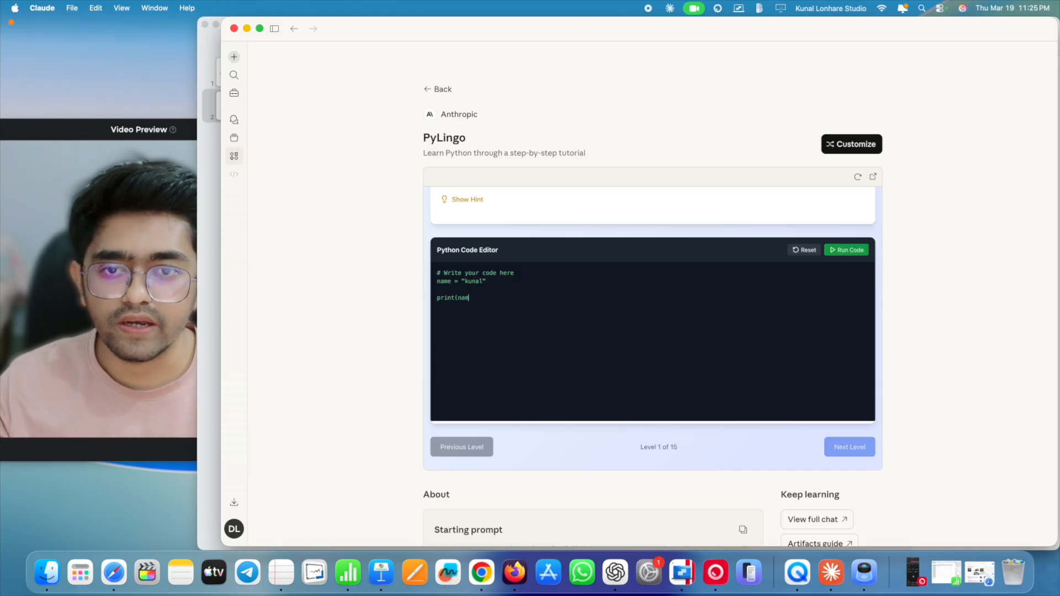
text())
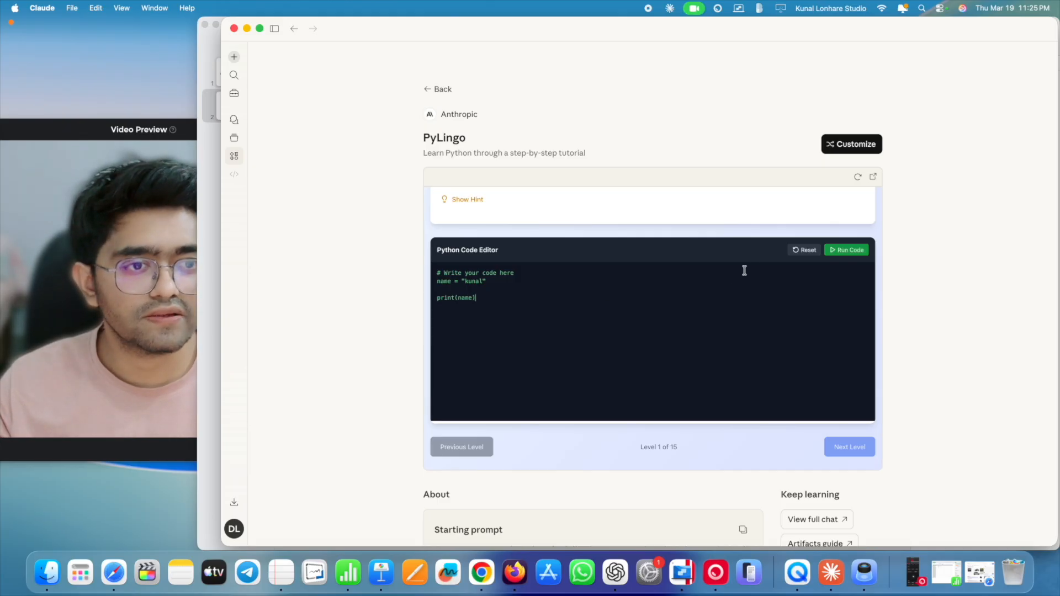
click(849, 251)
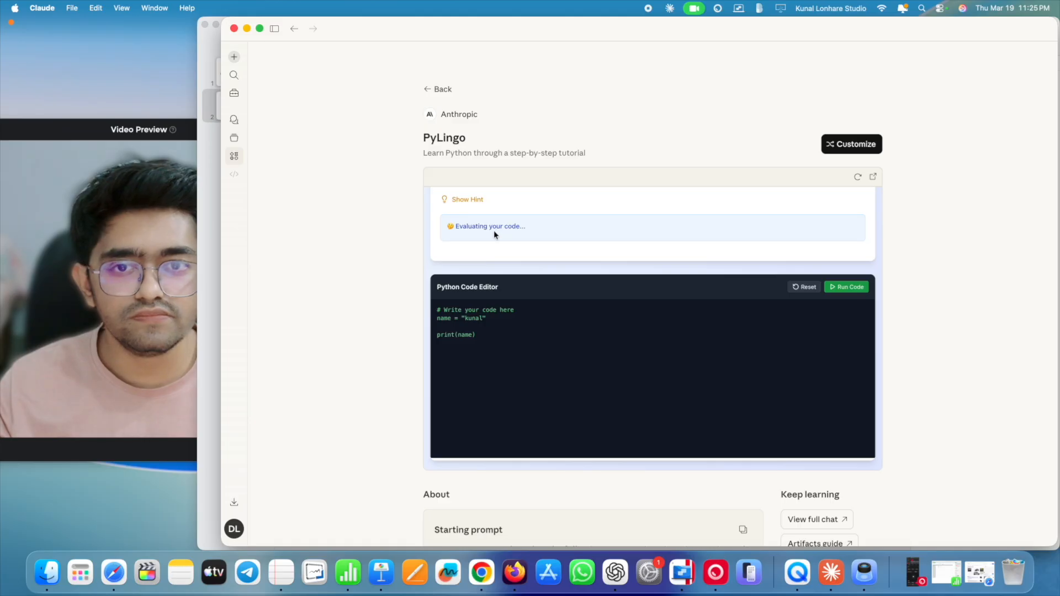
Review the Level 1 task, the feedback on the submitted code and the expected output
scroll(497, 232, up, 5)
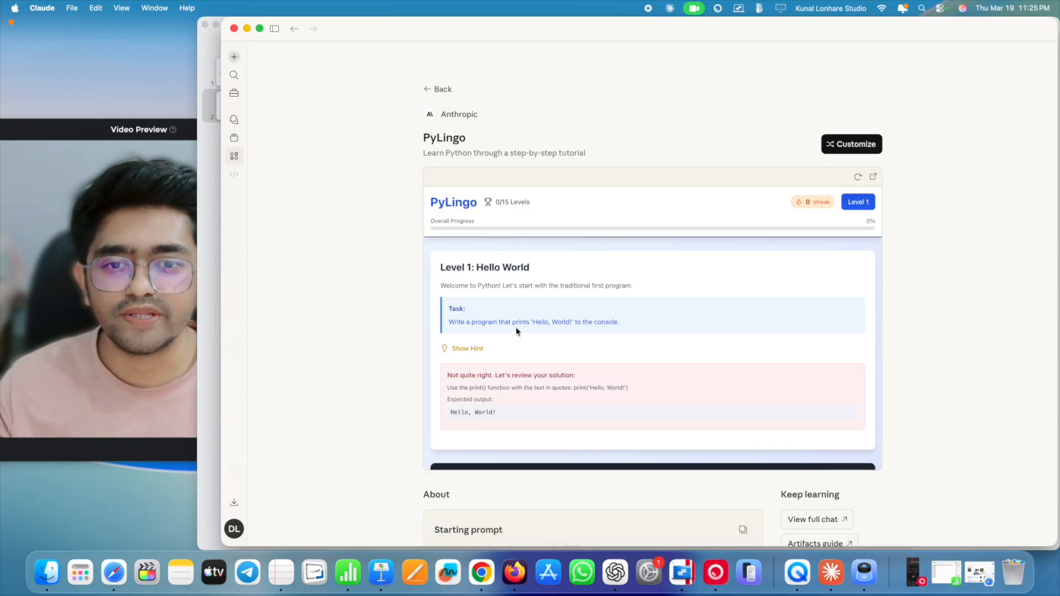
scroll(512, 353, down, 4)
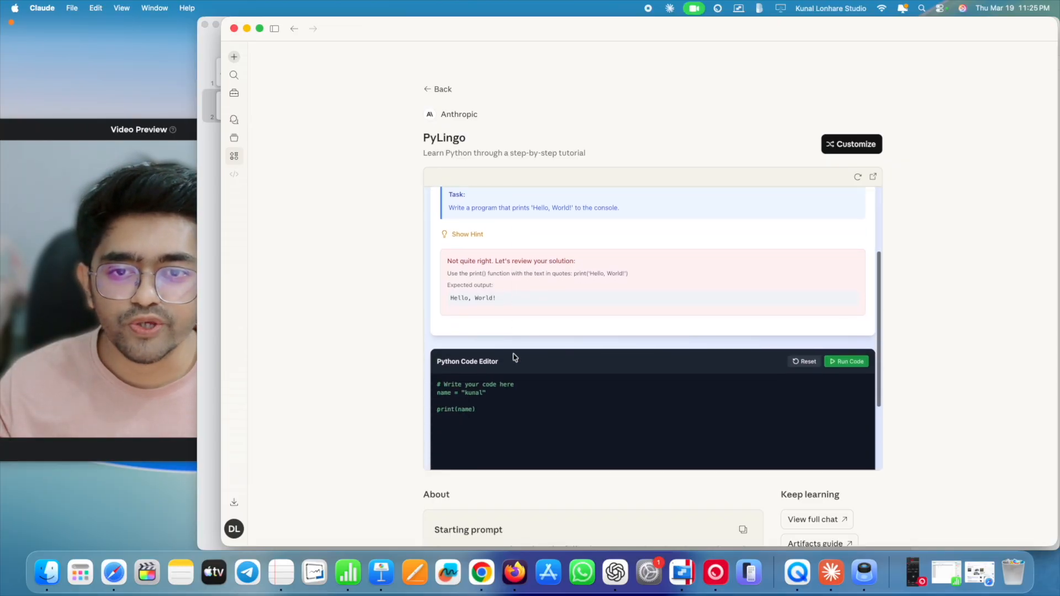
drag(457, 298, 489, 299)
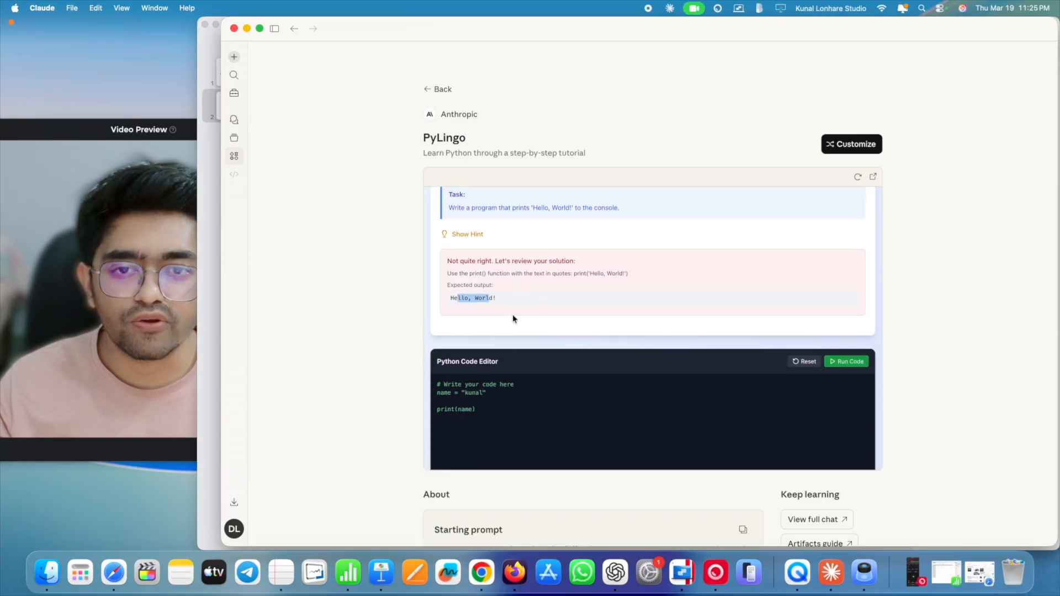
scroll(525, 335, down, 1)
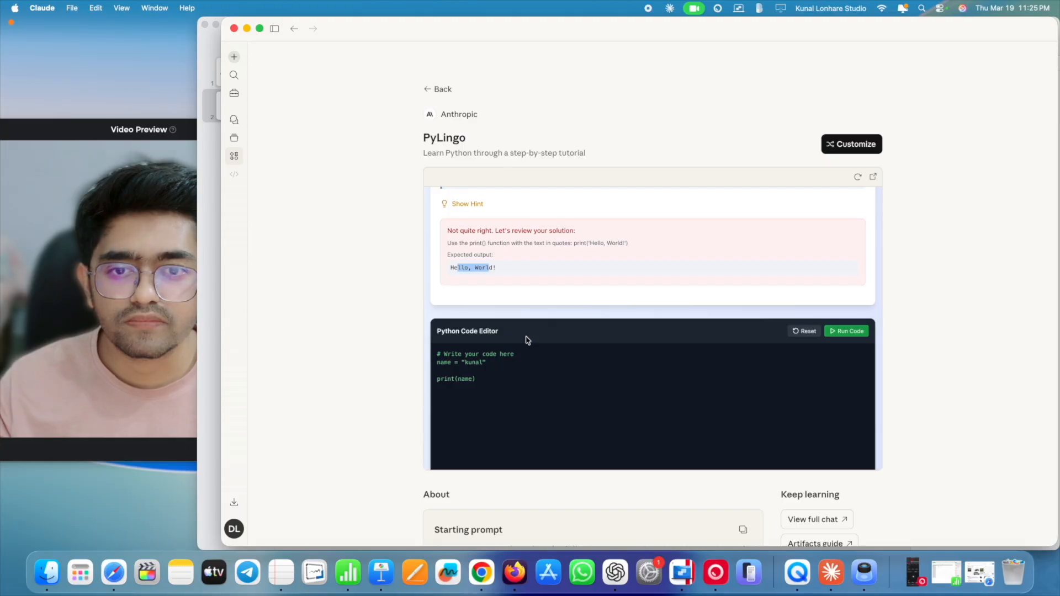
scroll(525, 340, down, 1)
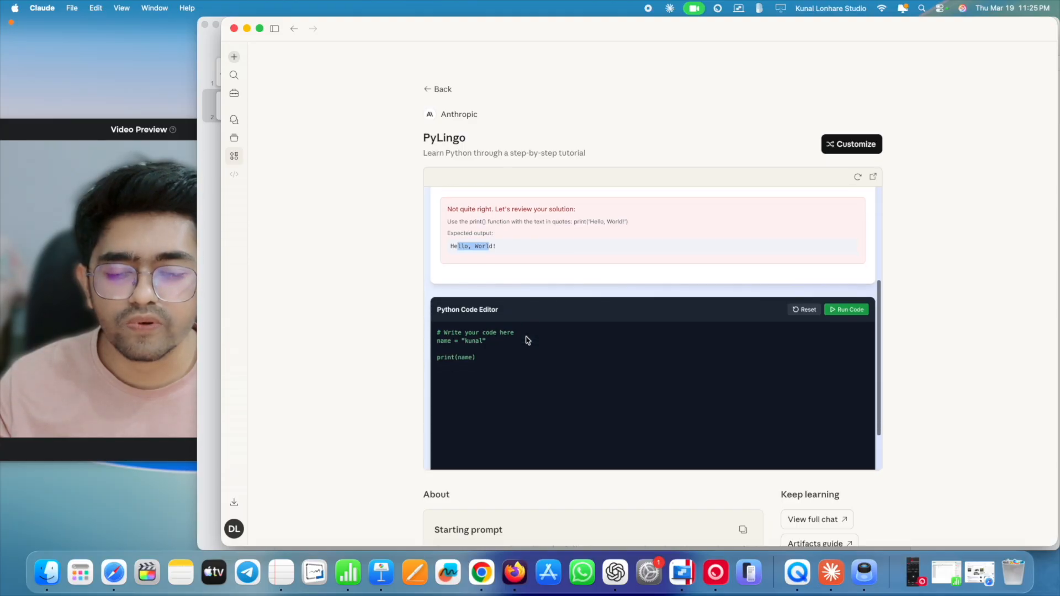
scroll(488, 365, down, 1)
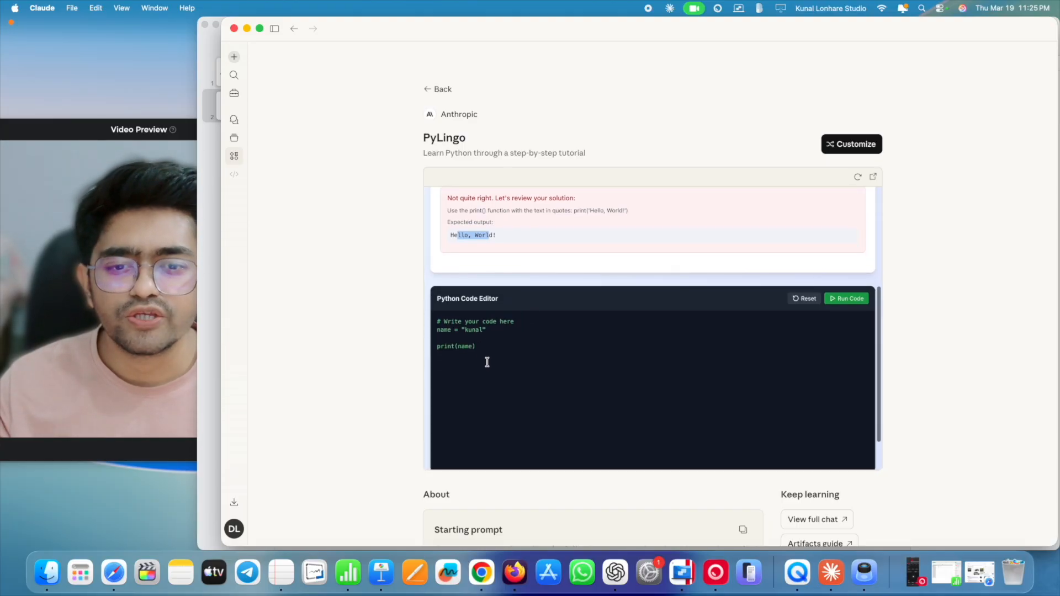
scroll(487, 362, down, 3)
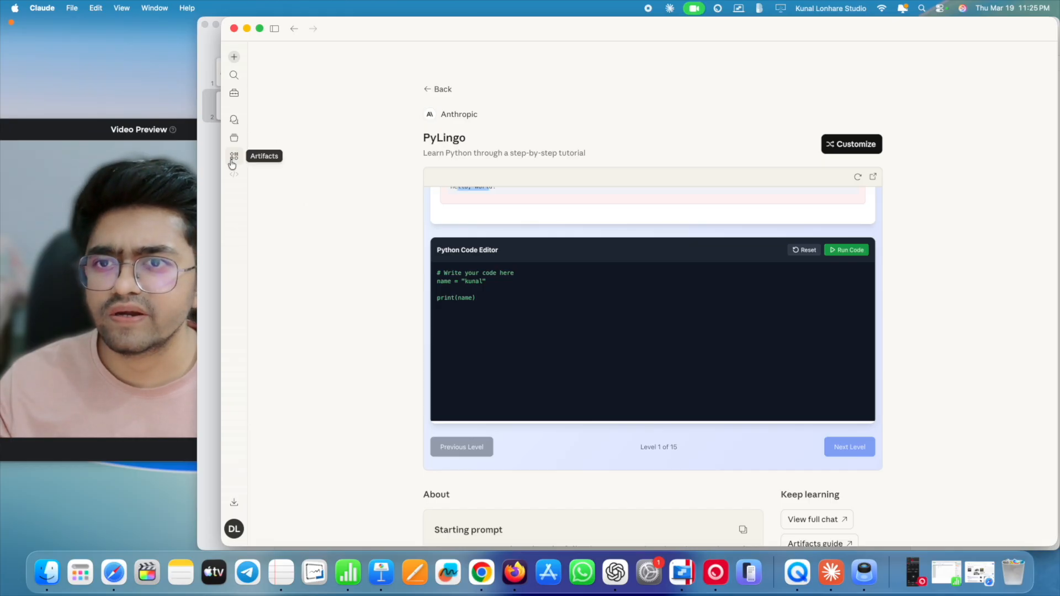
Return to the artifacts gallery, open the QR code generator and look over its URL form
click(442, 89)
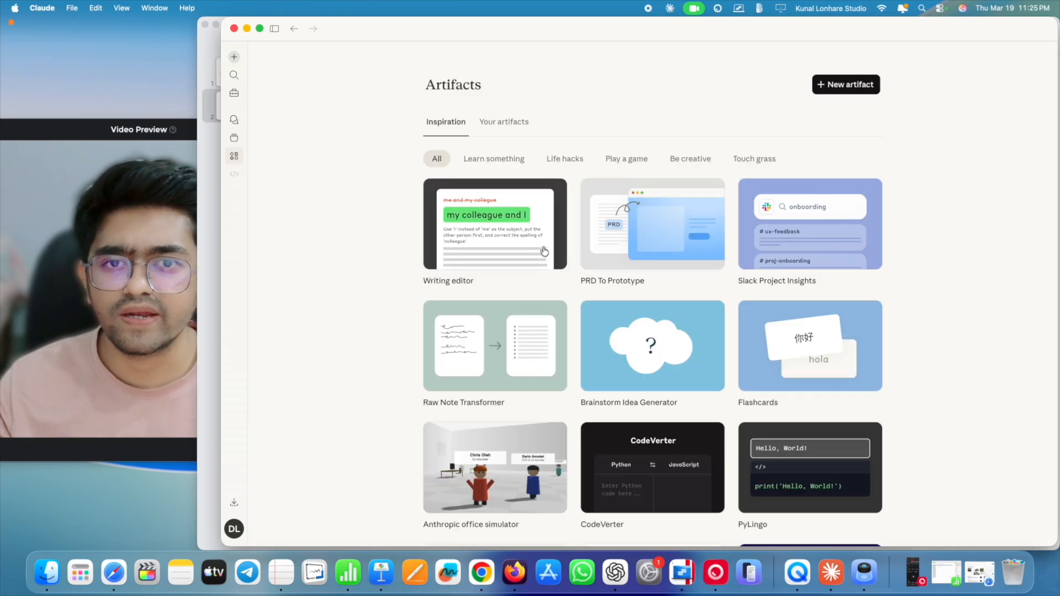
scroll(587, 348, down, 5)
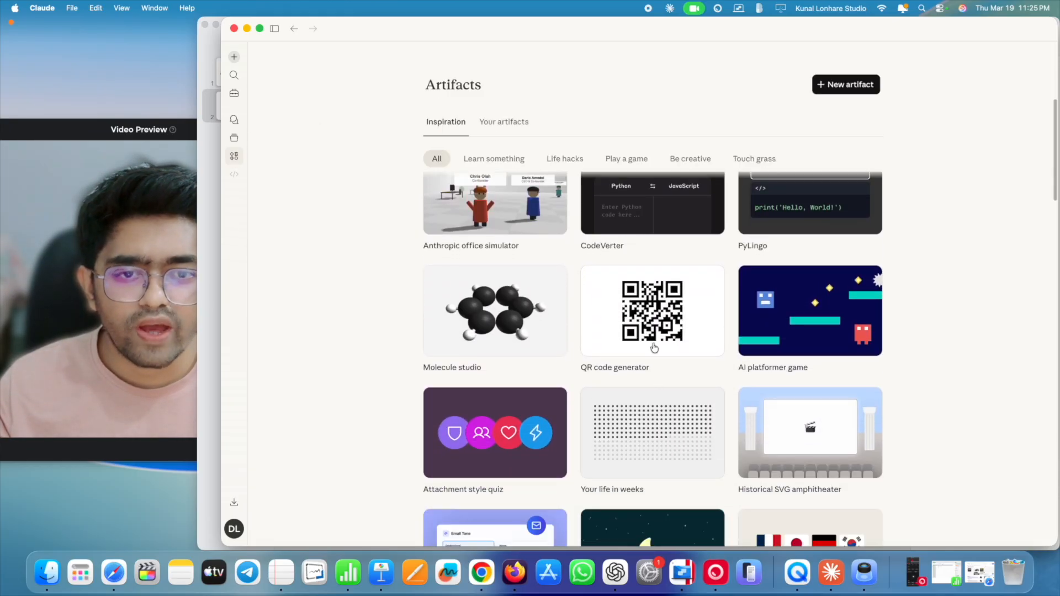
click(654, 347)
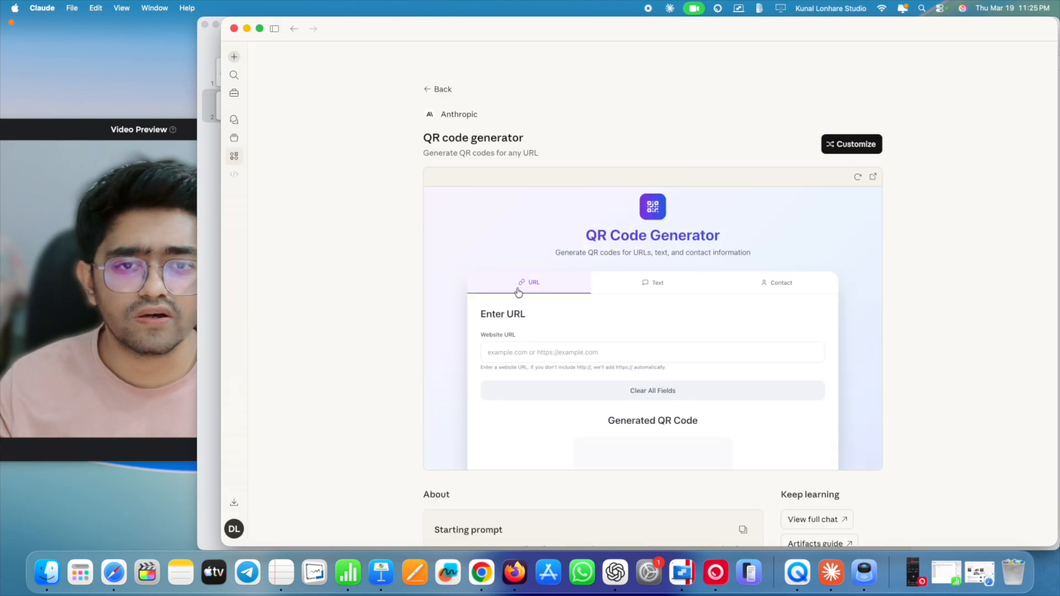
scroll(553, 311, down, 3)
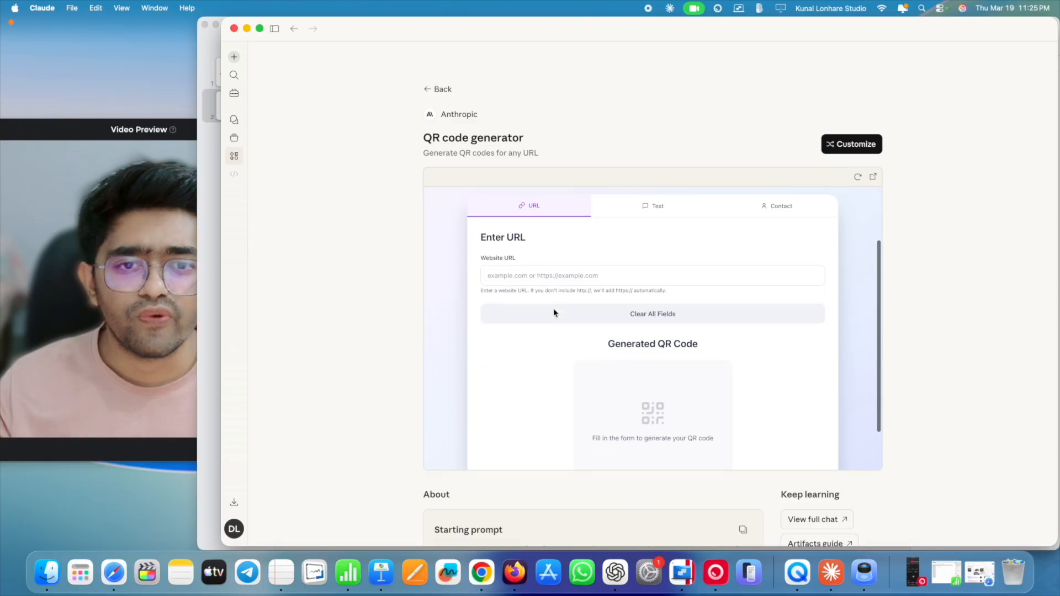
scroll(554, 311, down, 2)
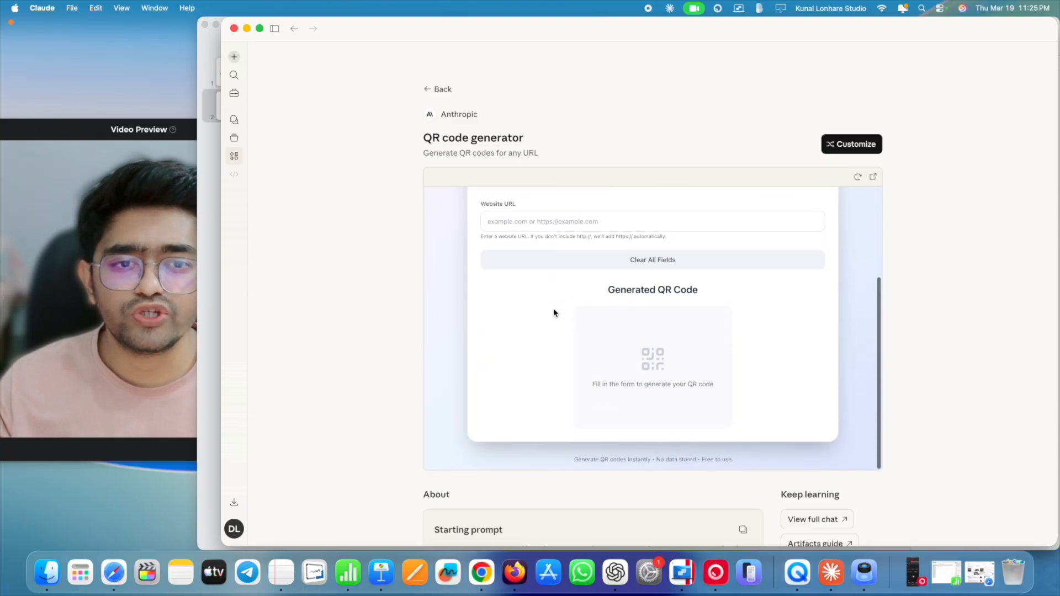
scroll(554, 313, up, 3)
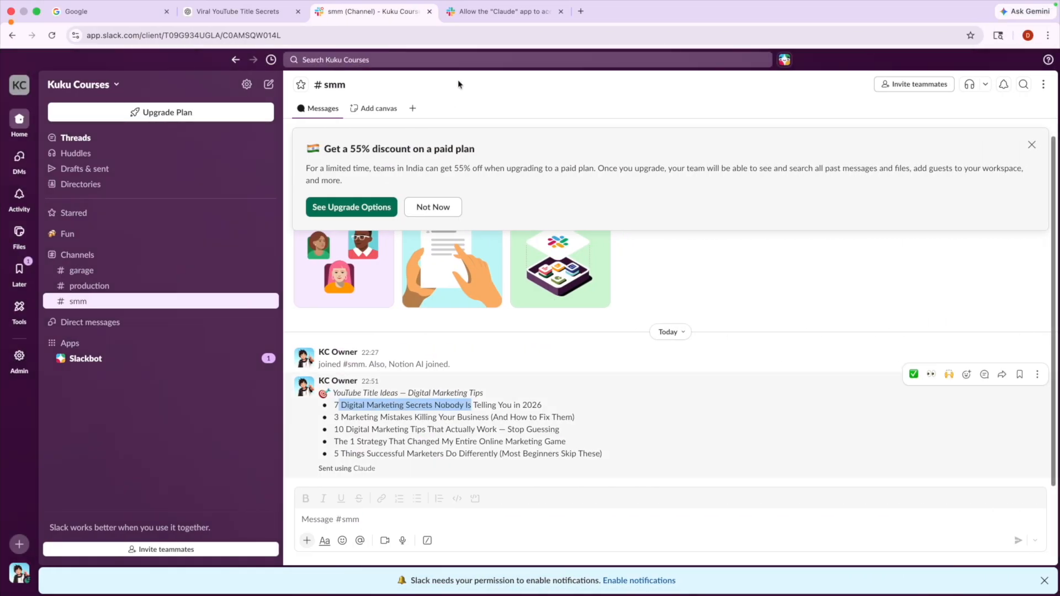
In Chrome, open kukucourses.com in a new tab and copy the site's full address
click(581, 11)
text(k)
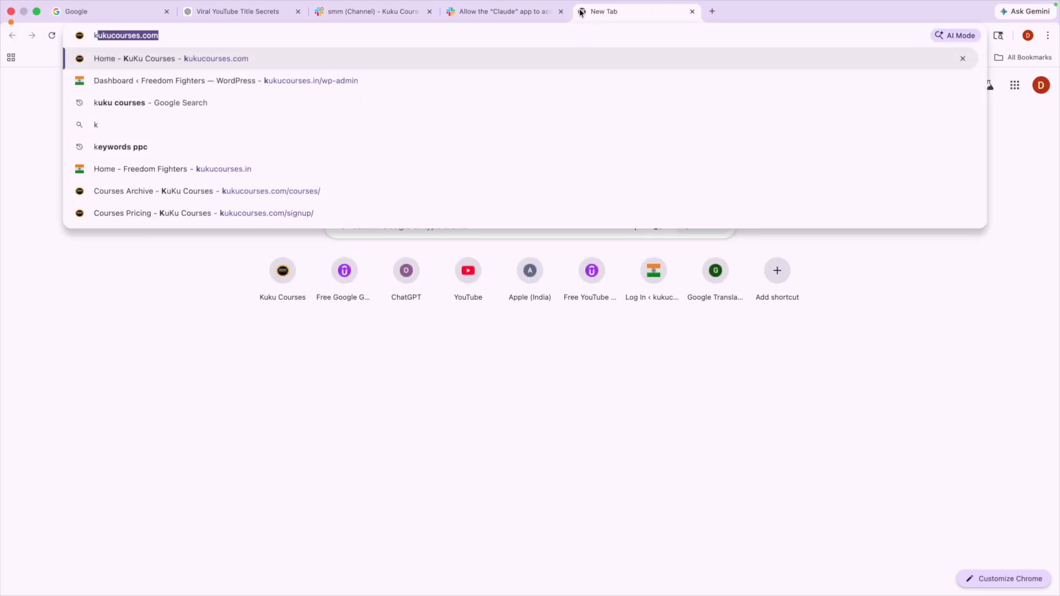
key(Return)
click(586, 30)
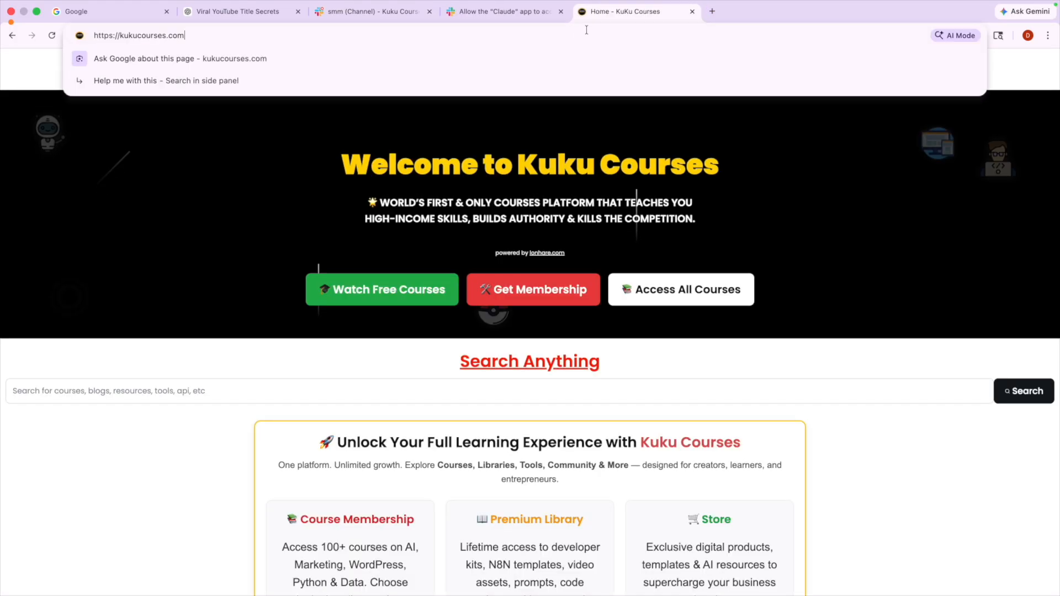
key(super+a)
key(super+c)
key(Escape)
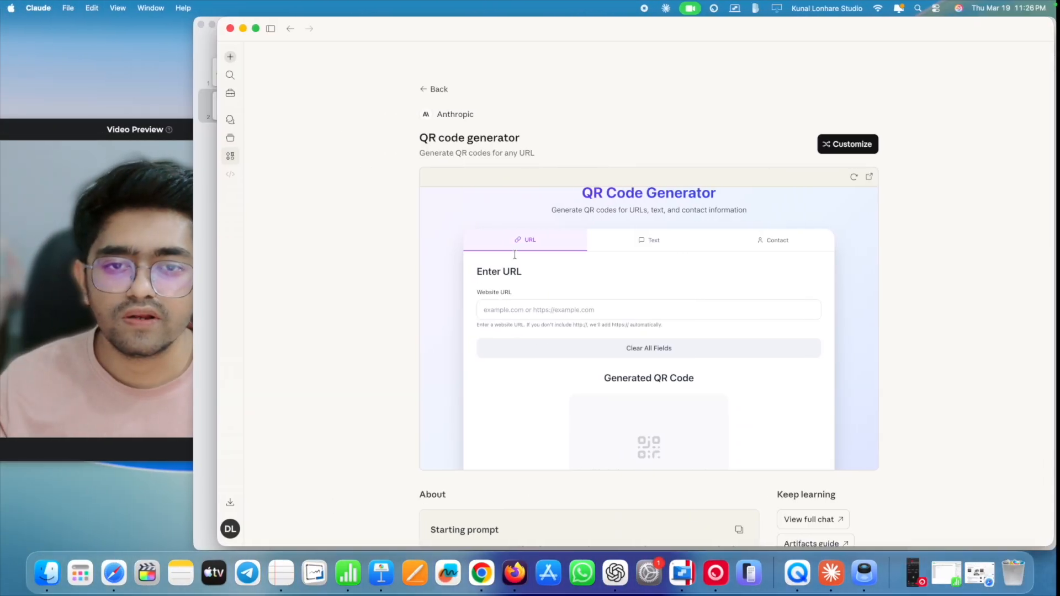
click(516, 309)
key(super+v)
click(623, 287)
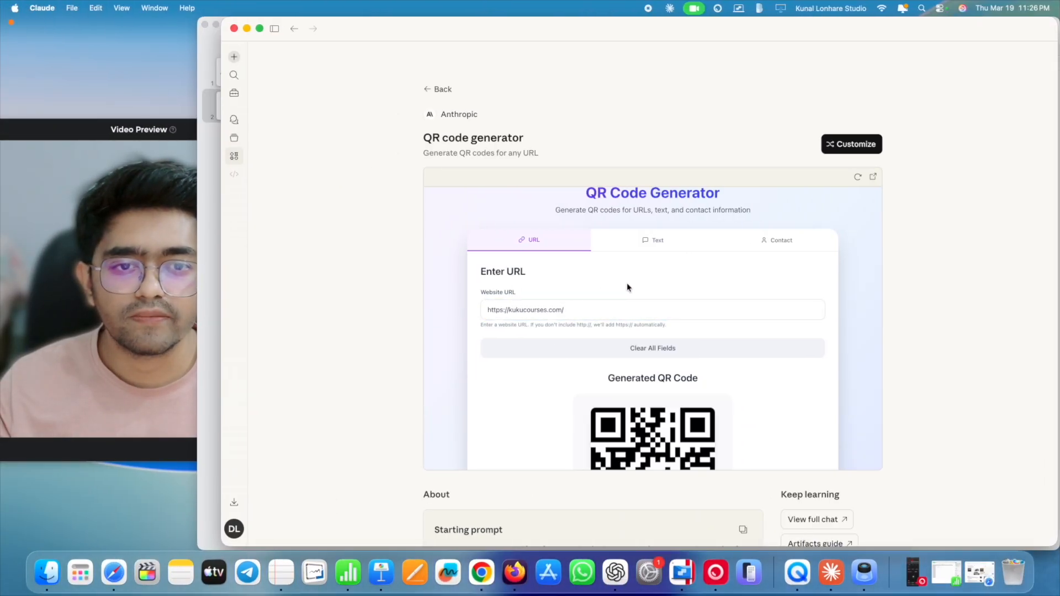
Examine the generated QR code, its download and copy options and the encoded data
scroll(653, 343, down, 3)
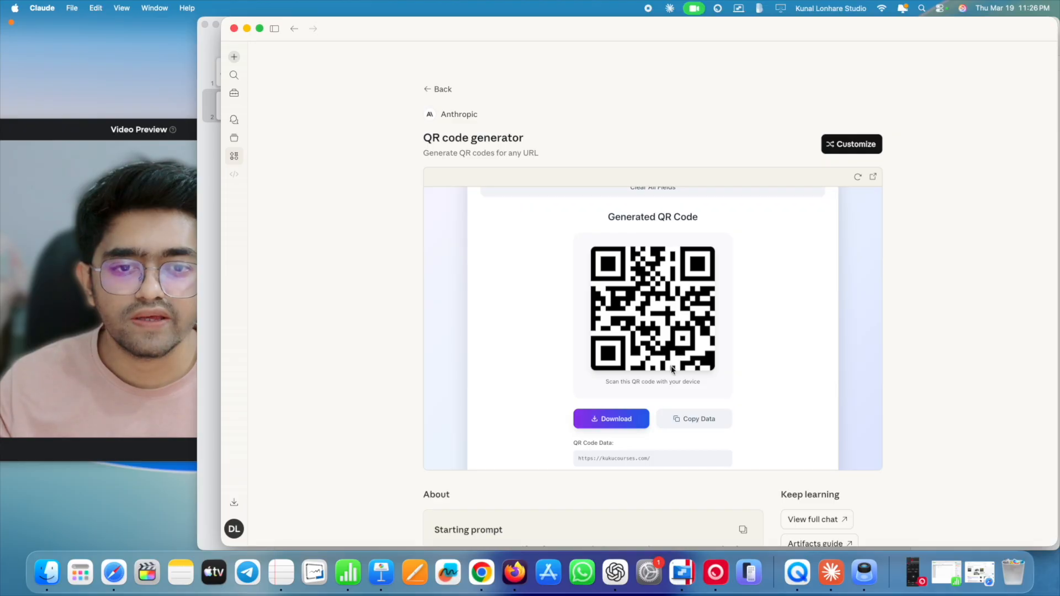
scroll(672, 369, down, 1)
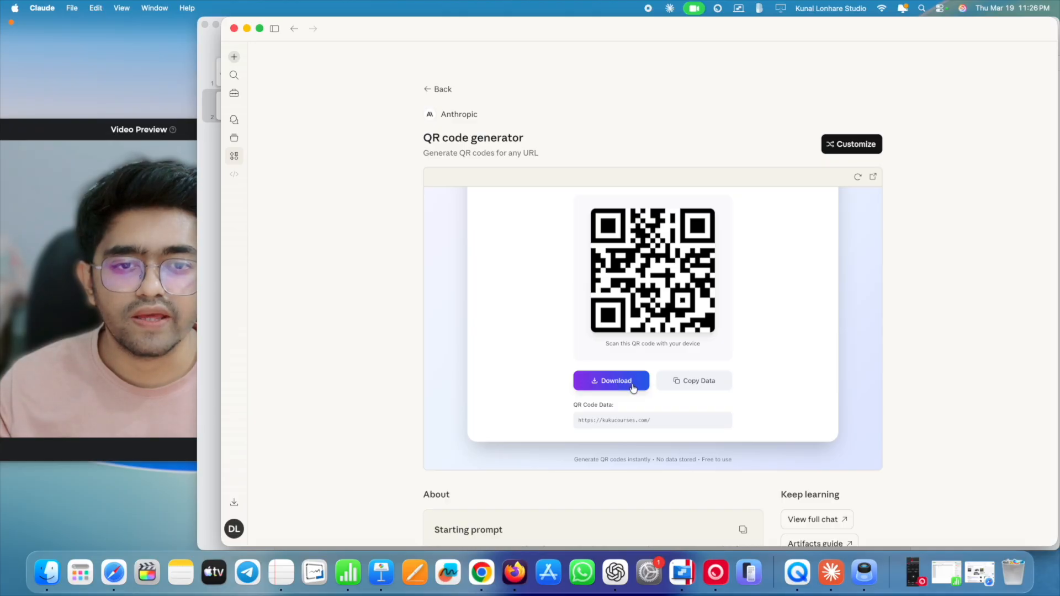
scroll(623, 346, up, 4)
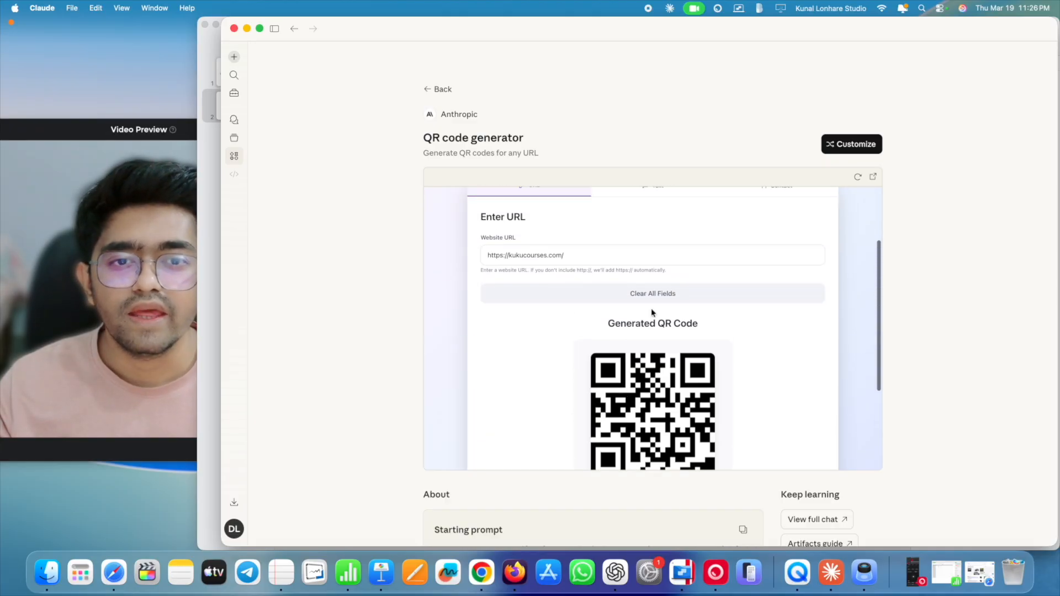
scroll(616, 343, down, 2)
scroll(614, 344, down, 1)
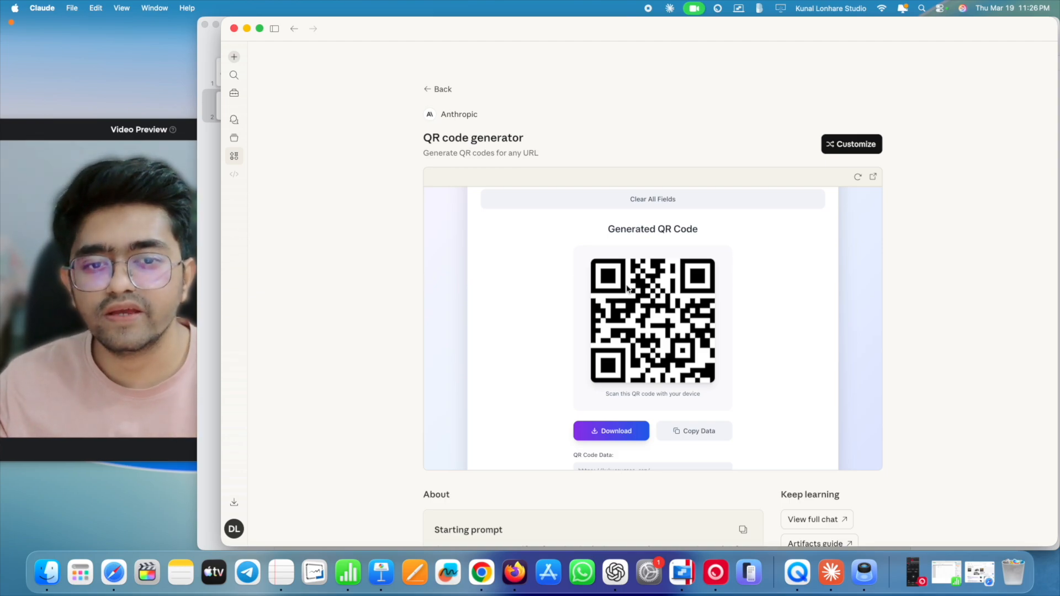
scroll(652, 331, down, 2)
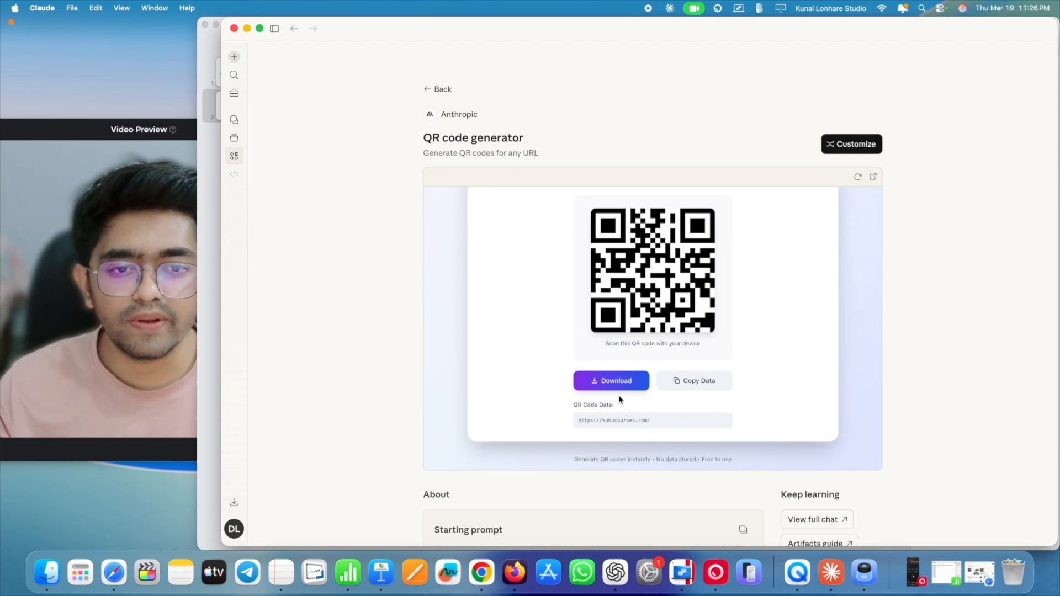
scroll(618, 395, up, 5)
scroll(648, 406, down, 5)
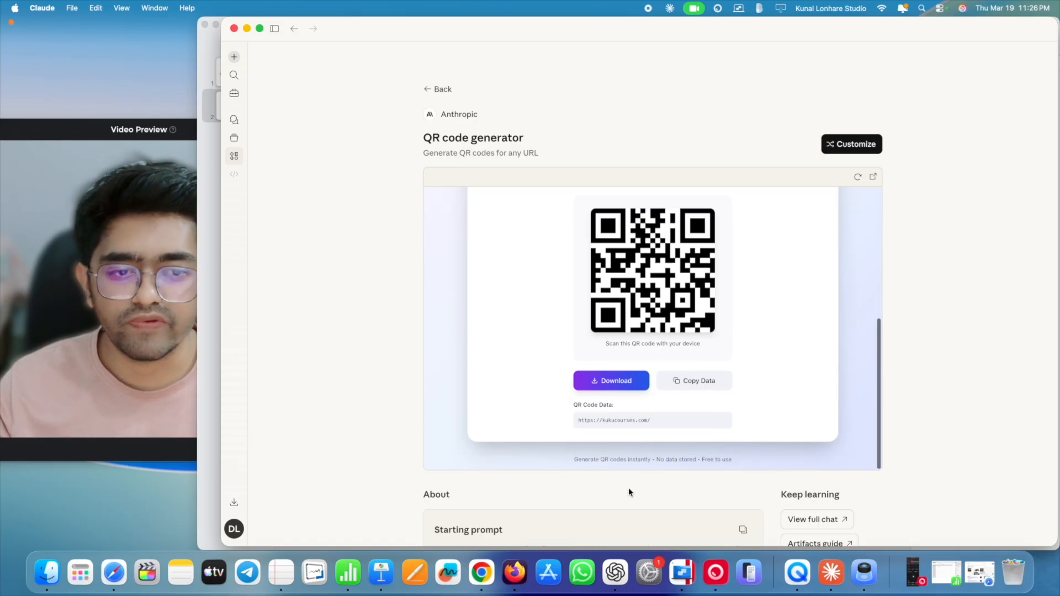
Read the starting prompt behind the QR code generator, highlighting its full text
scroll(635, 494, down, 2)
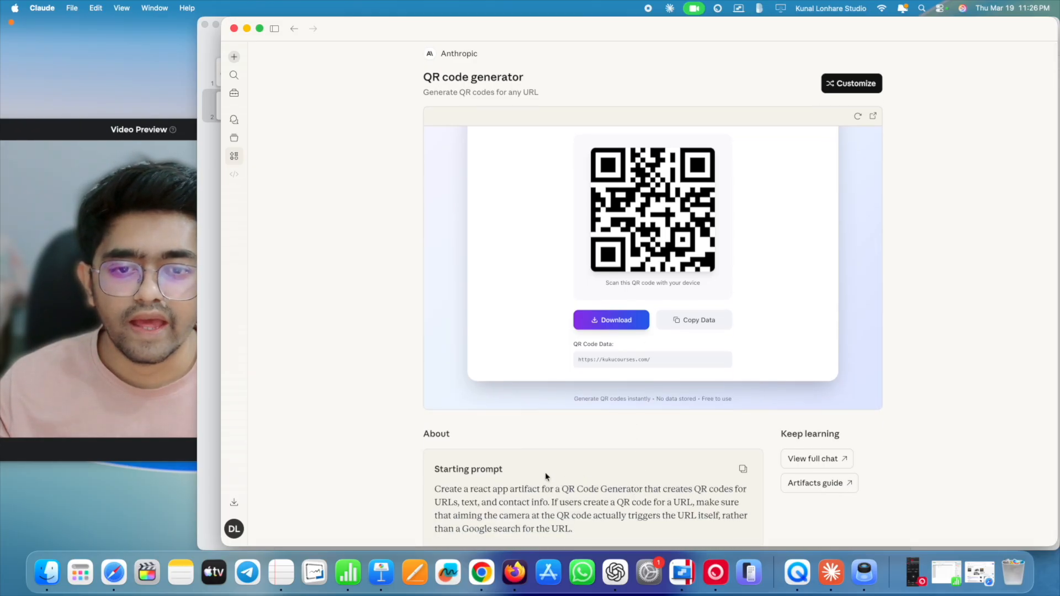
drag(574, 531, 421, 490)
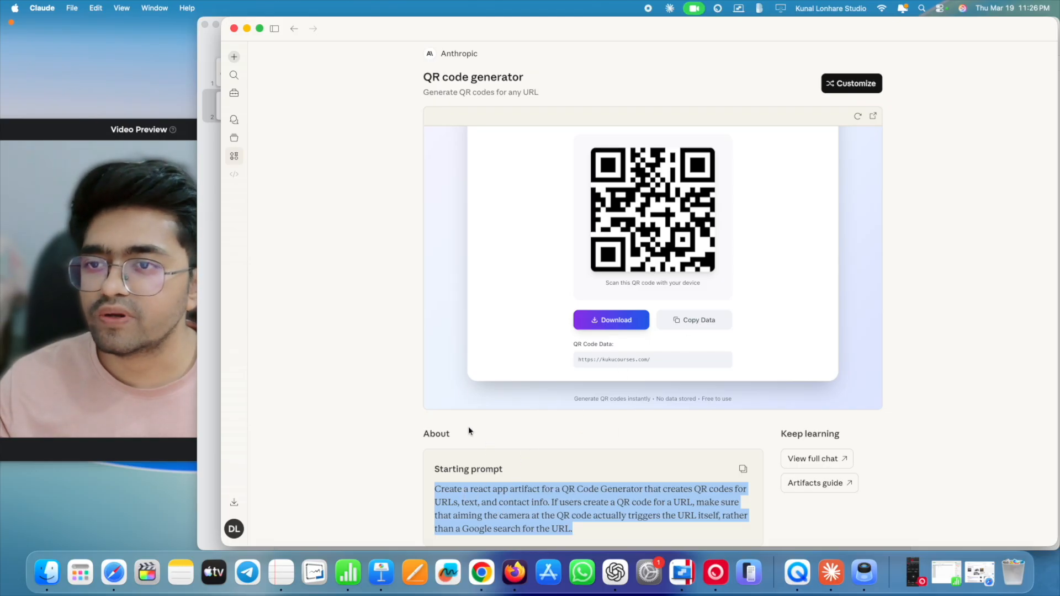
scroll(586, 247, up, 5)
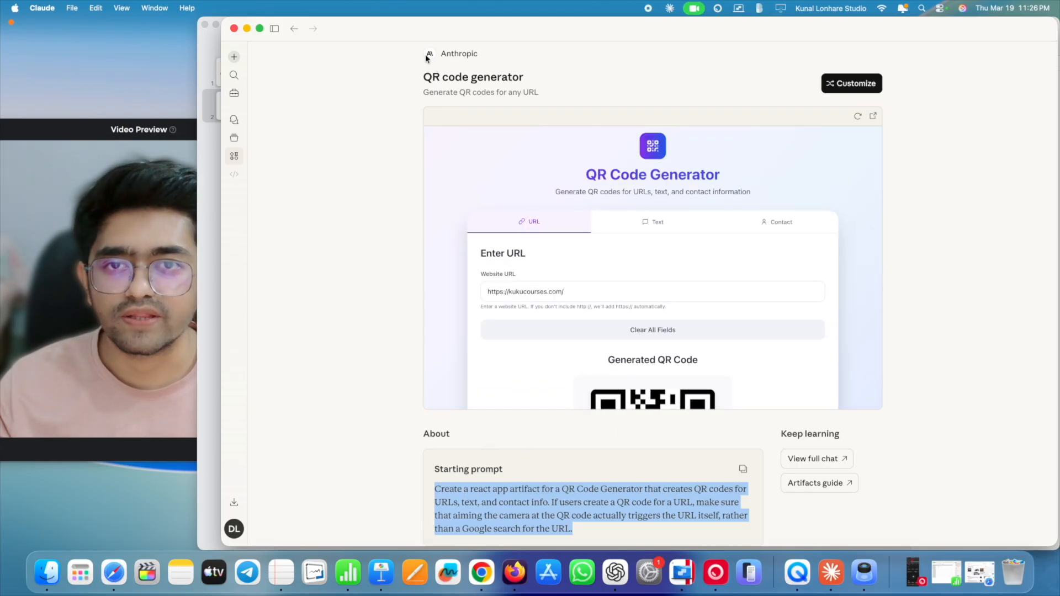
Return to the artifacts gallery, filter it to Play a game and open Draw a perfect circle
scroll(425, 54, up, 2)
click(435, 88)
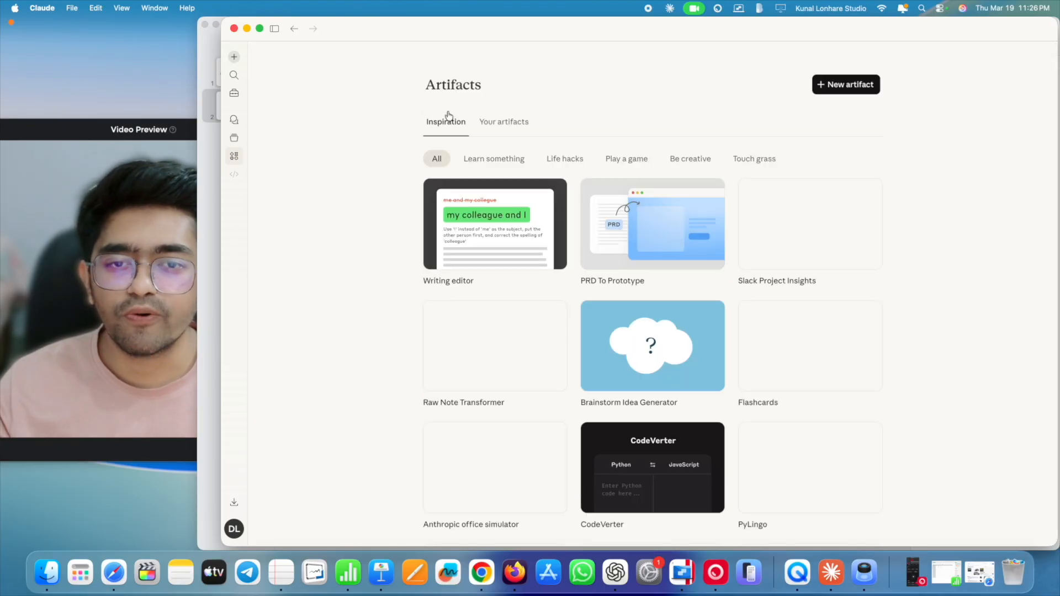
click(623, 162)
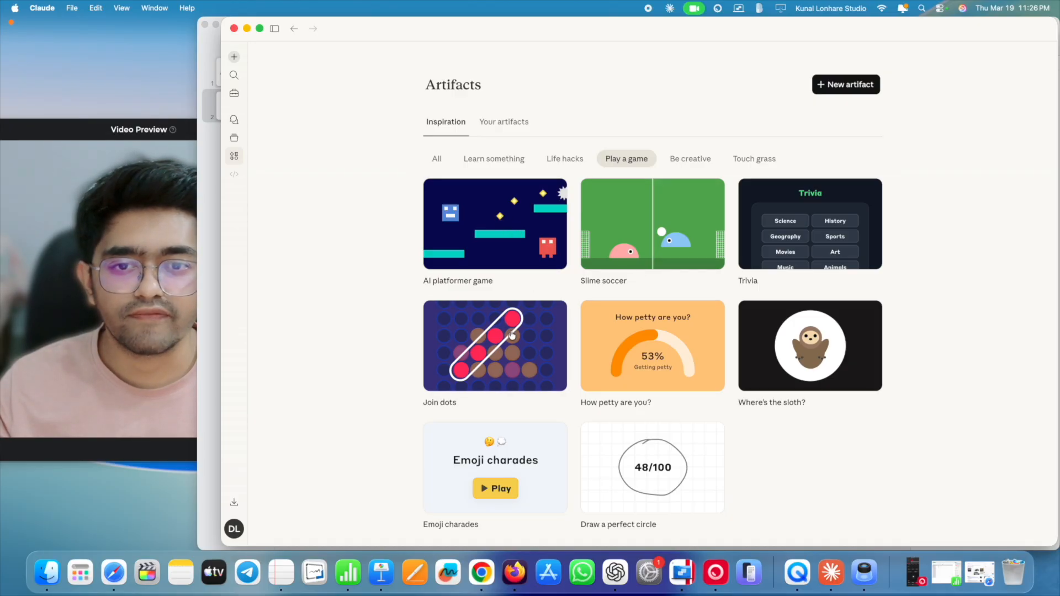
scroll(511, 334, down, 1)
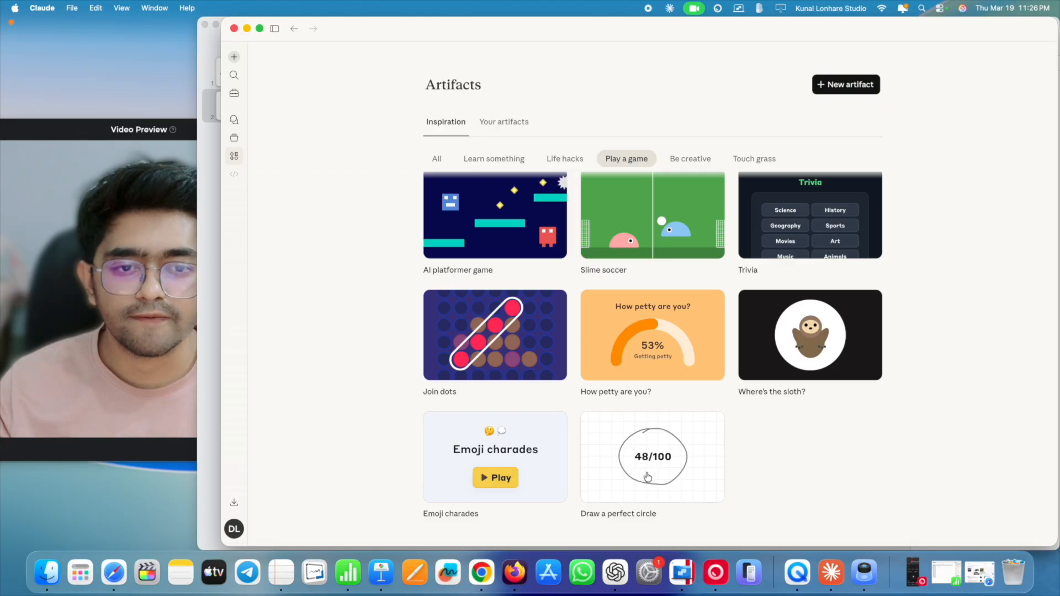
scroll(524, 353, up, 1)
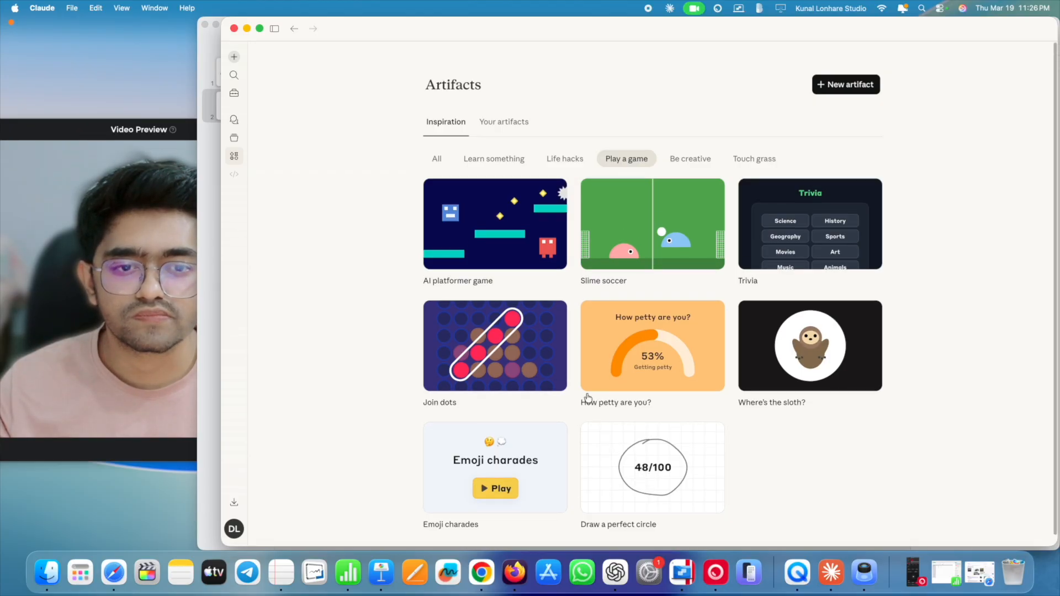
click(687, 495)
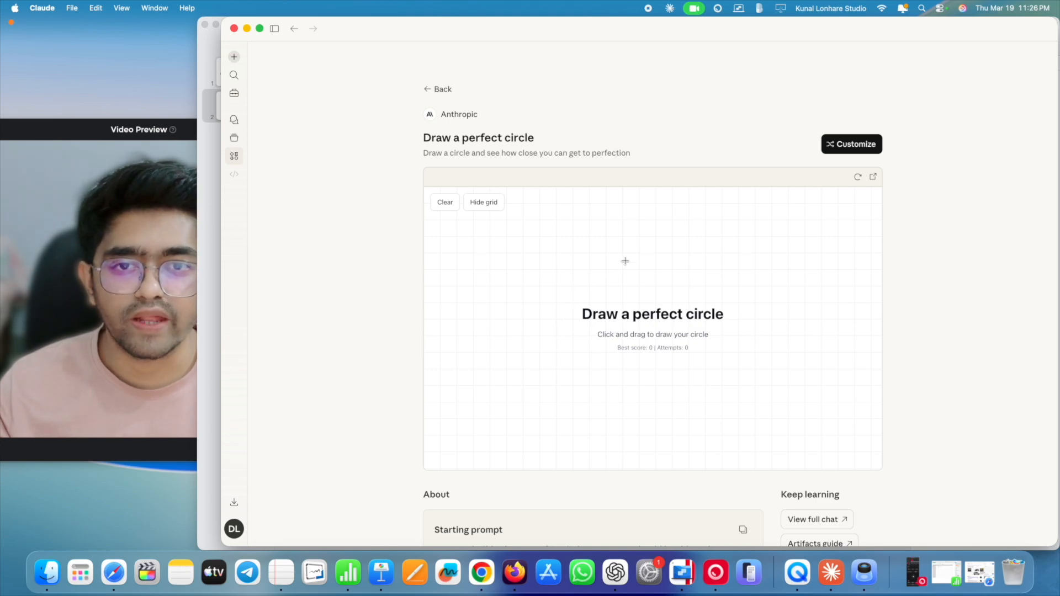
Draw two freehand circles in the game, resetting the canvas after each attempt
mouse_move(618, 252)
mouse_down()
mouse_move(596, 263)
mouse_move(599, 317)
mouse_move(666, 314)
mouse_move(639, 246)
mouse_move(614, 252)
mouse_up()
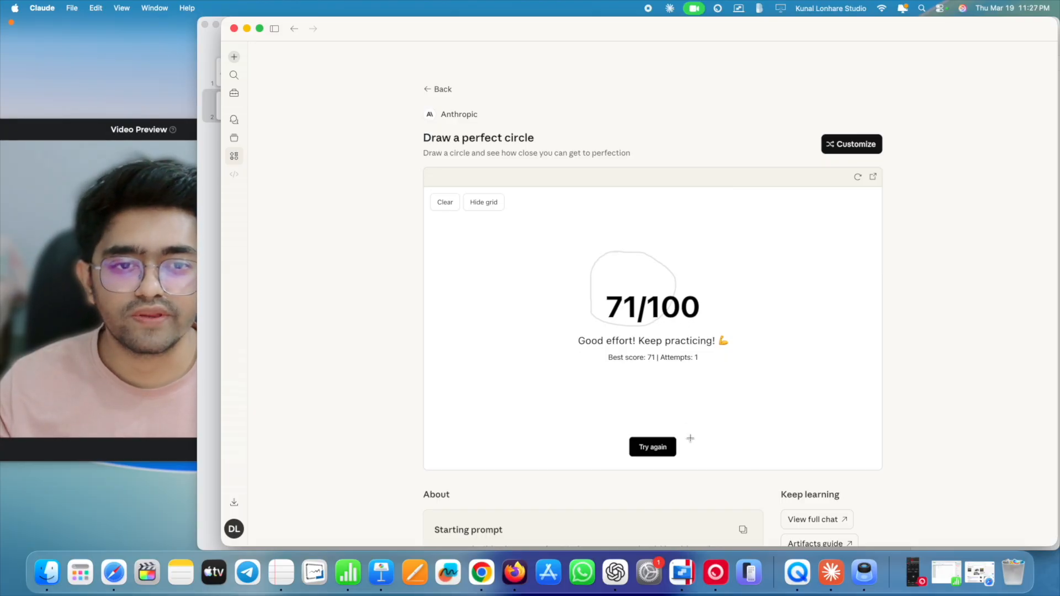
click(658, 452)
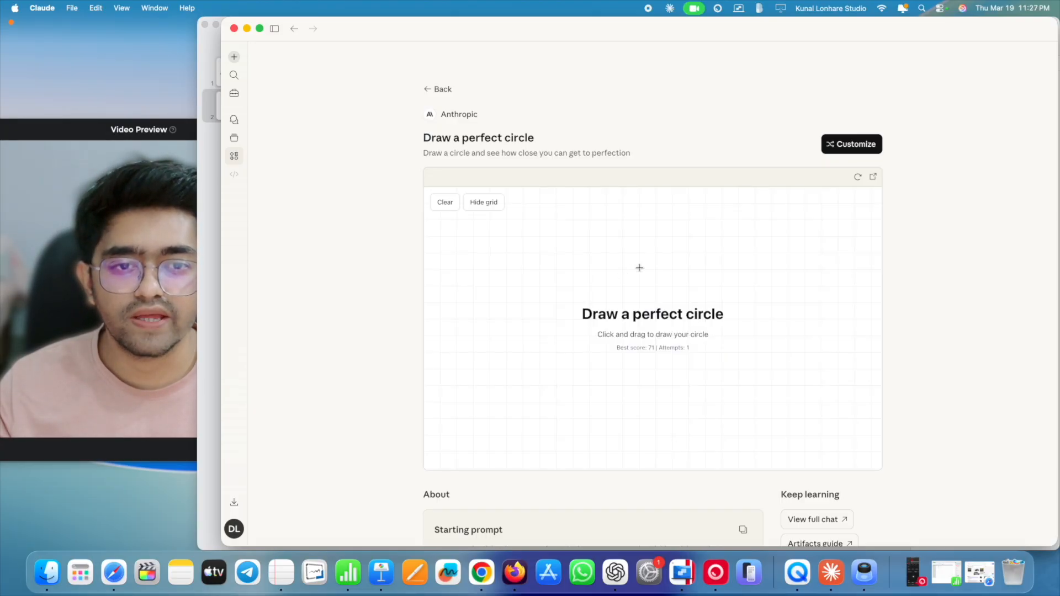
mouse_move(656, 266)
mouse_down()
mouse_move(631, 280)
mouse_move(630, 302)
mouse_move(677, 311)
mouse_move(669, 271)
mouse_move(651, 267)
mouse_up()
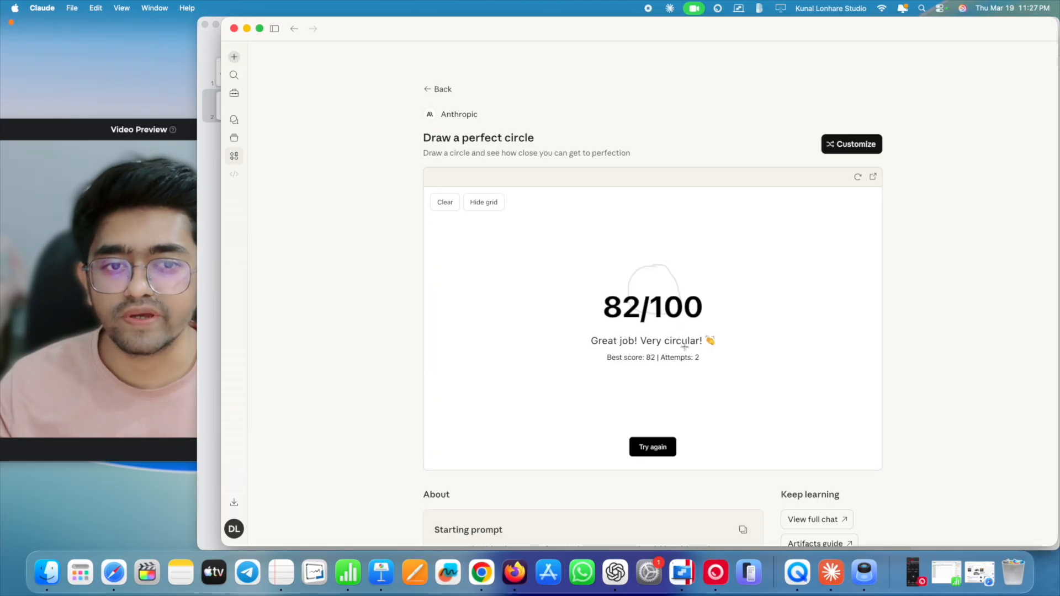
click(654, 448)
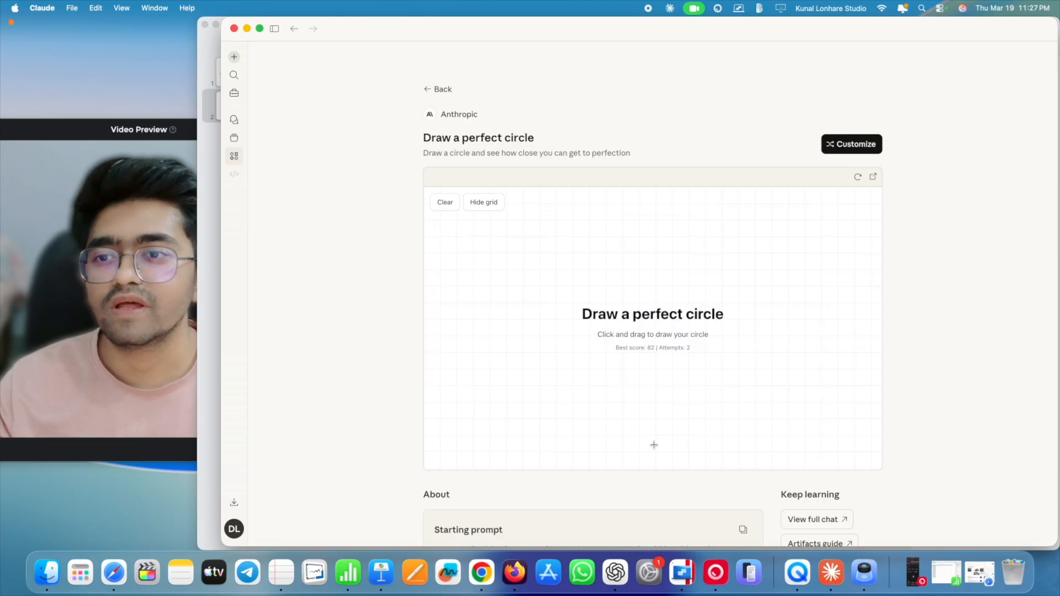
Review the circle game's starting prompt, marking its key phrases on screen and clearing the marks
scroll(489, 370, down, 2)
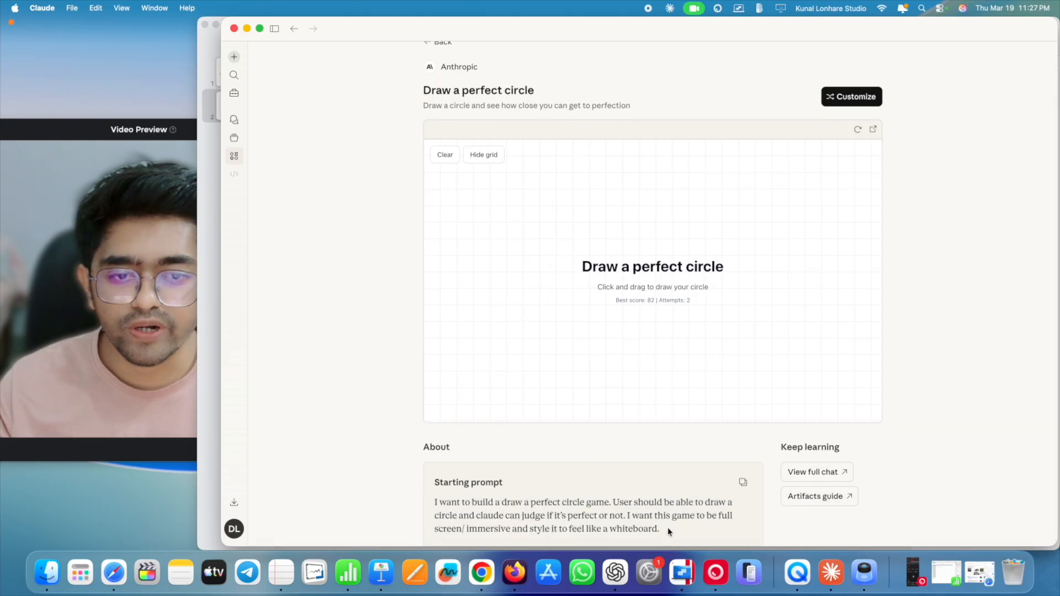
drag(668, 528, 425, 502)
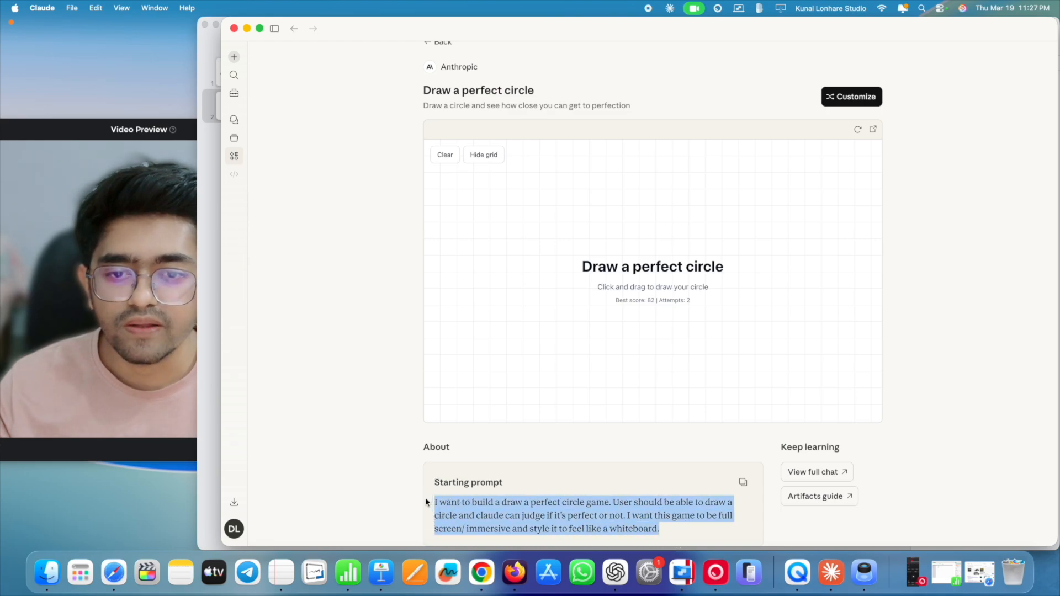
click(502, 507)
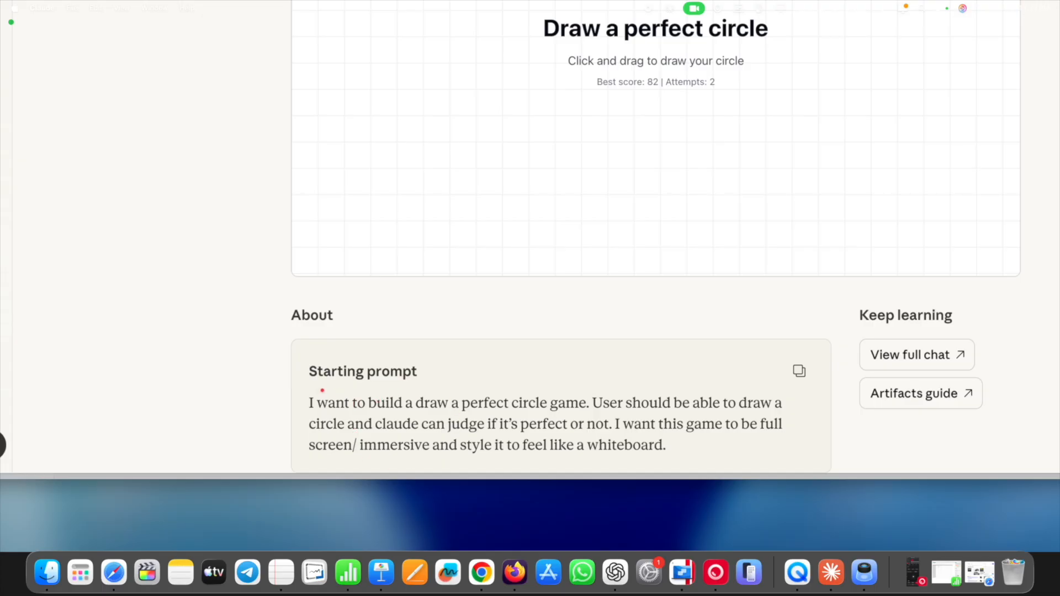
mouse_move(322, 391)
mouse_down()
mouse_move(331, 461)
mouse_move(492, 452)
mouse_move(751, 469)
mouse_move(821, 359)
mouse_move(387, 395)
mouse_up()
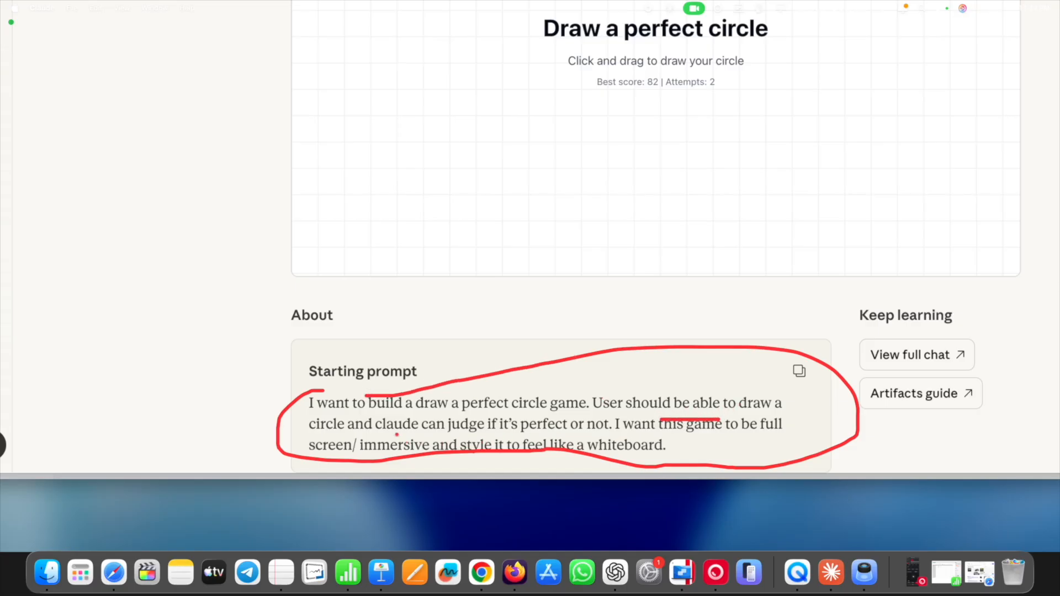
drag(397, 435, 697, 434)
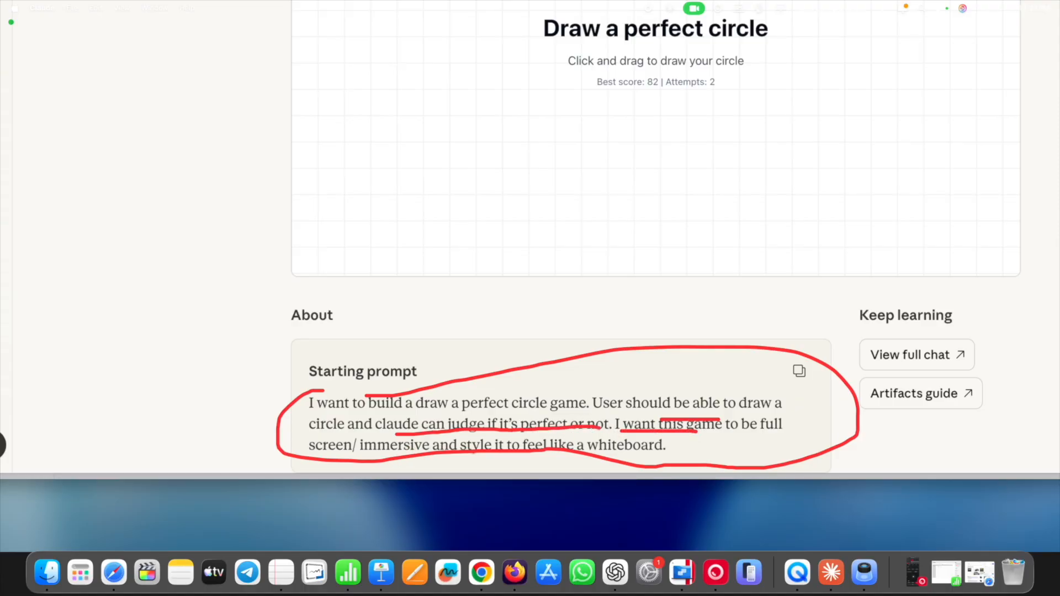
key(Delete)
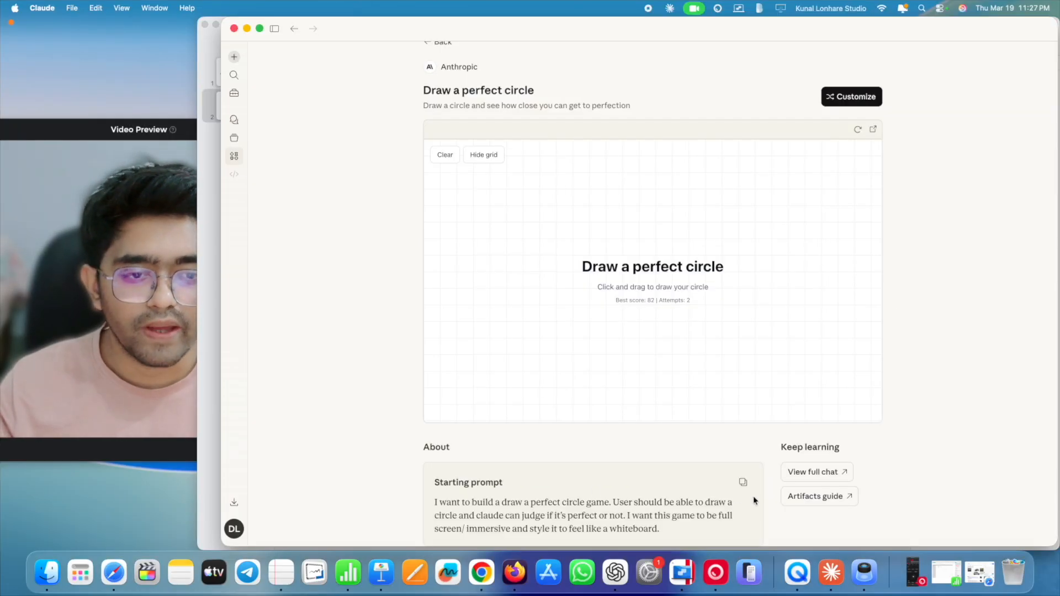
Copy the circle game's starting prompt and return to the artifacts gallery
click(743, 483)
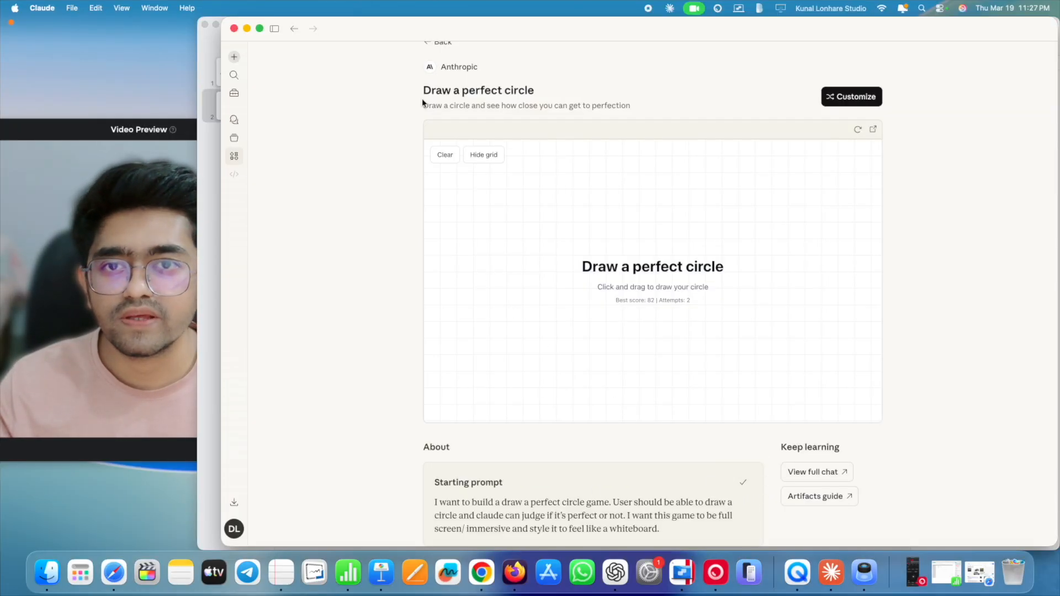
scroll(422, 99, up, 2)
click(437, 89)
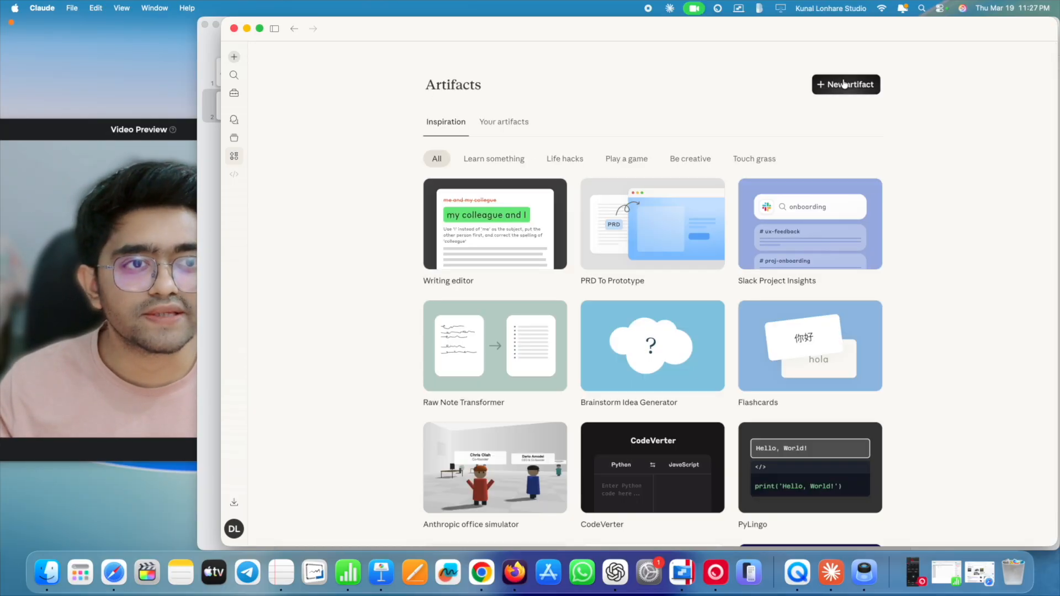
Start a new Games artifact, giving the copied perfect-circle prompt as the kind of game and Solo as the way to play
click(817, 90)
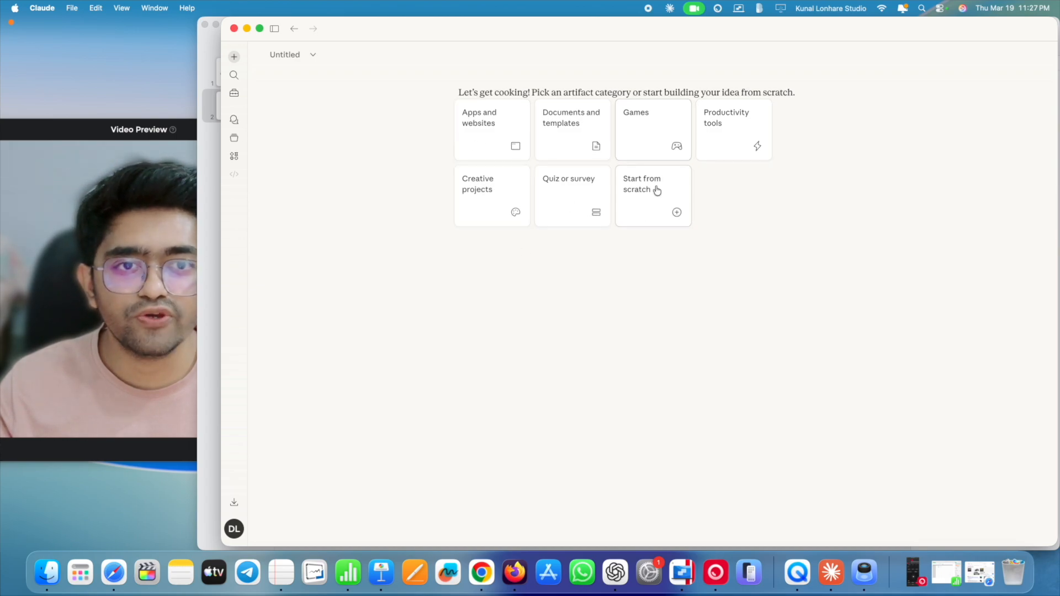
click(639, 145)
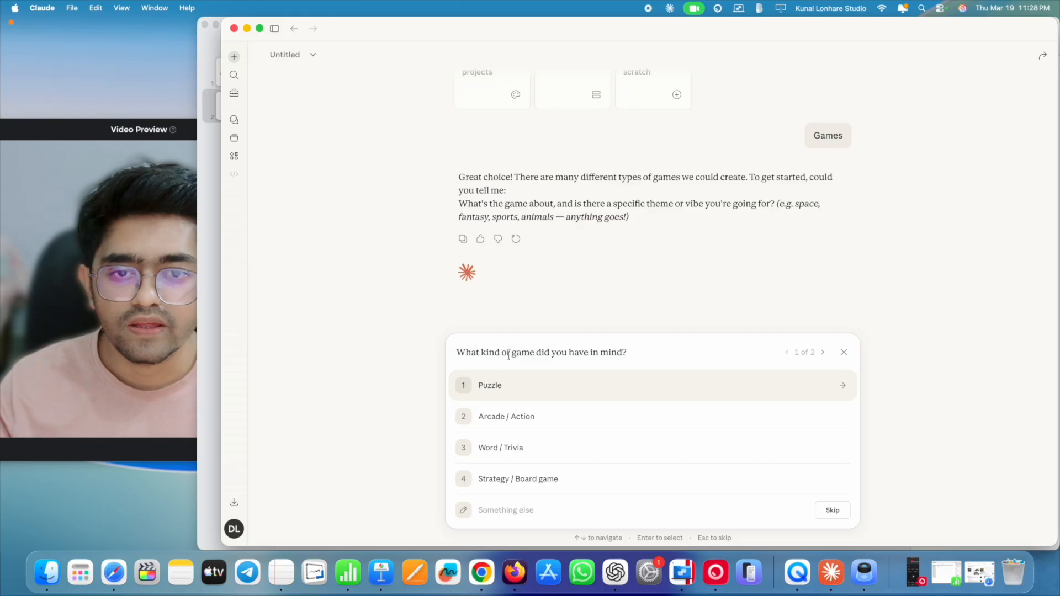
key(super+v)
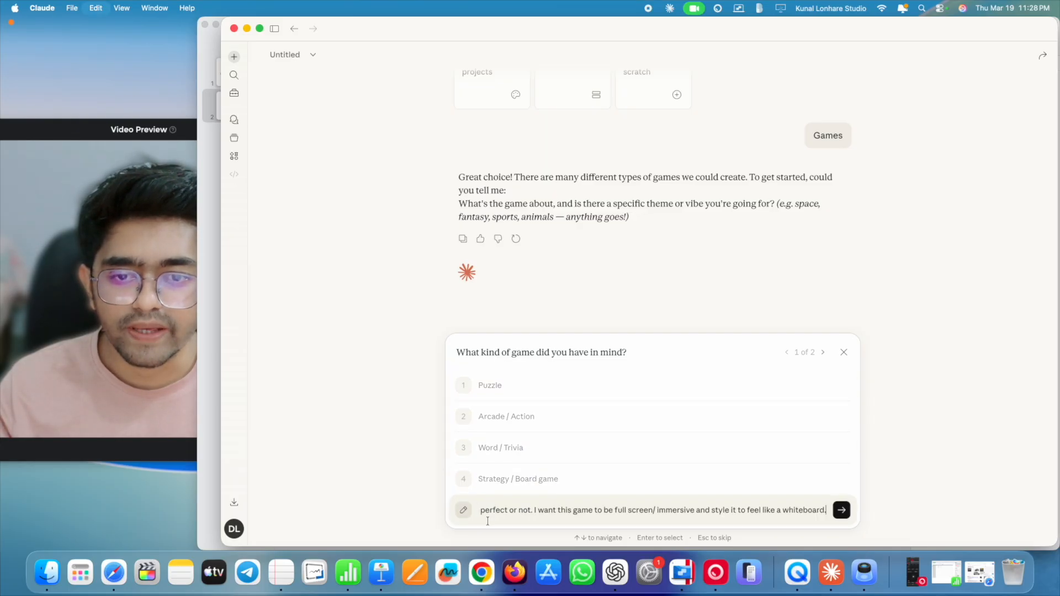
click(842, 512)
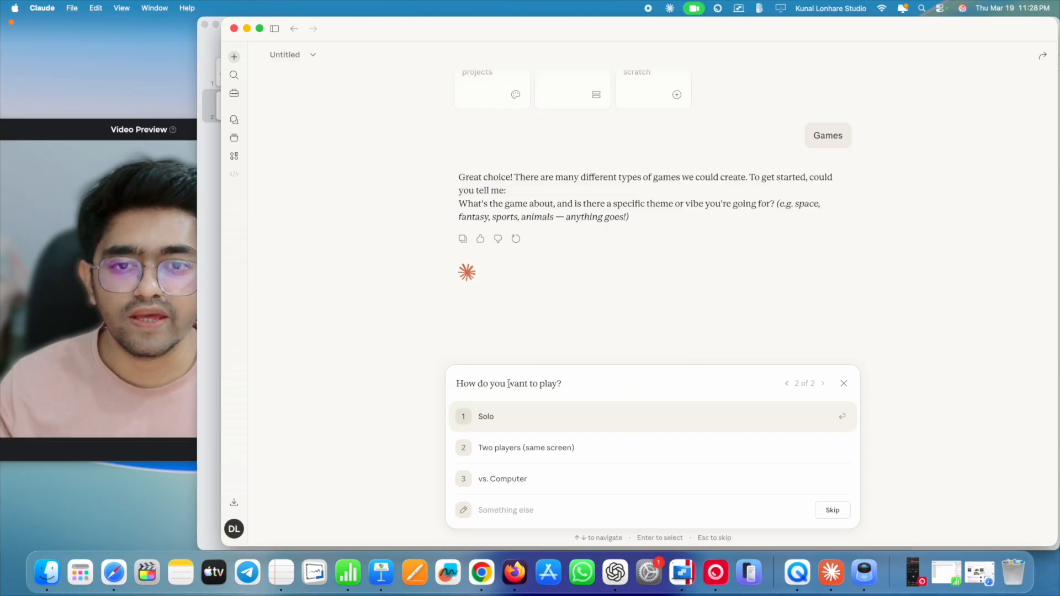
click(519, 411)
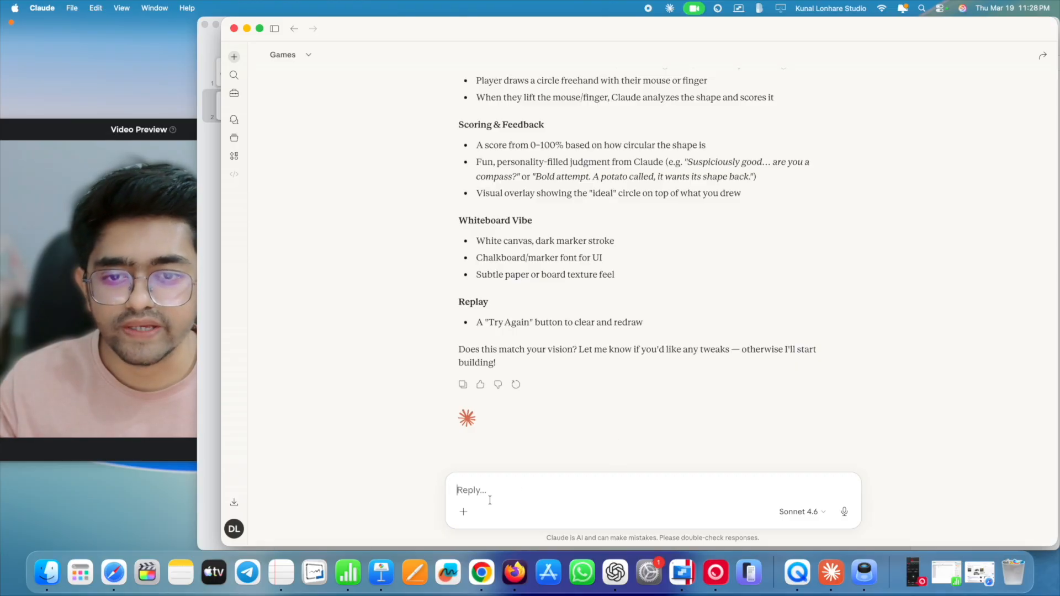
Approve the proposed game outline with the reply "yes, build it."
text(ye)
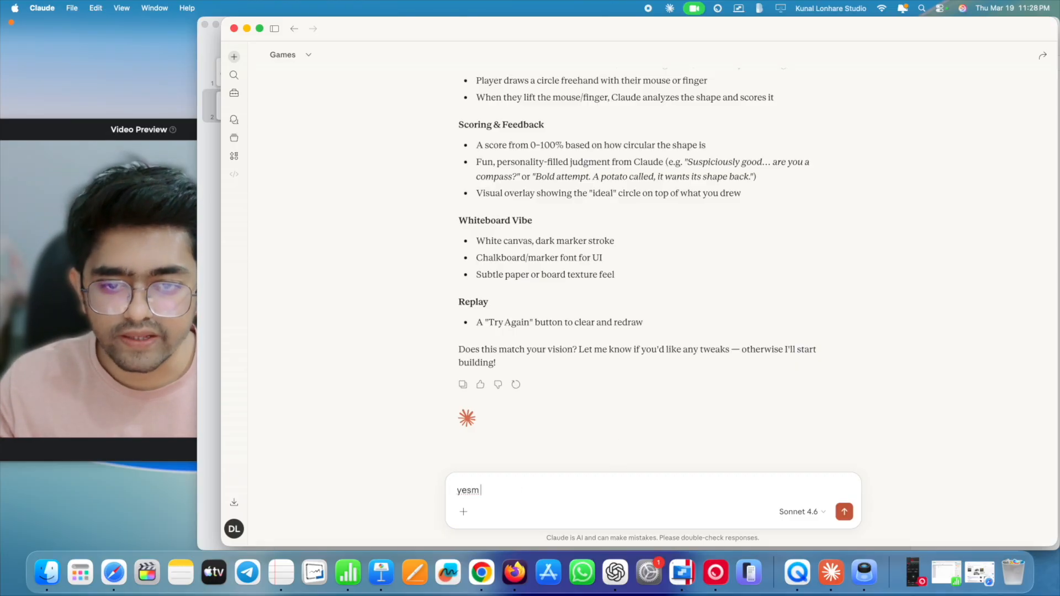
text(s,)
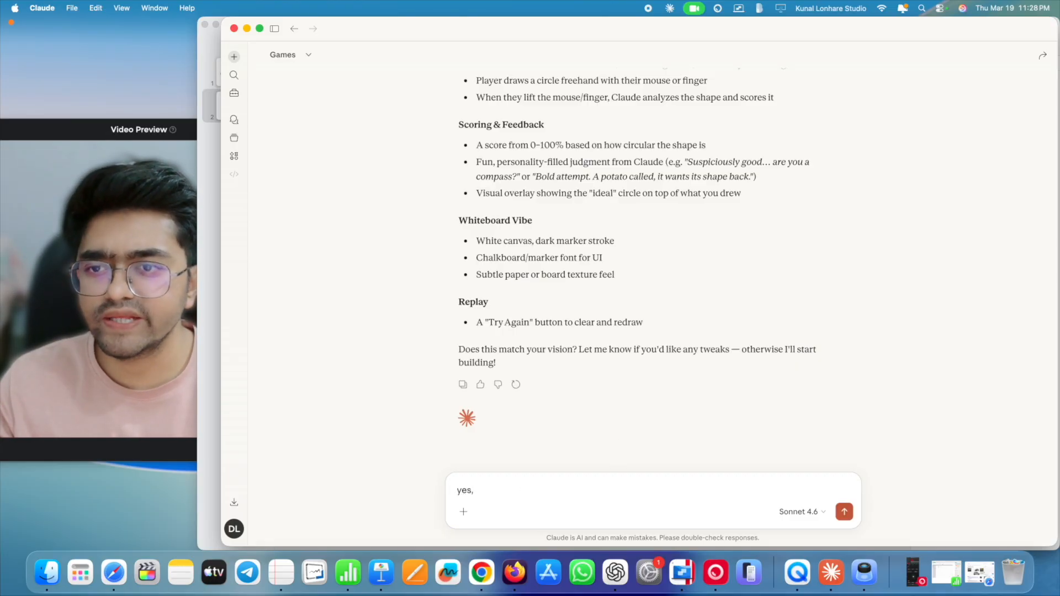
text( build it.)
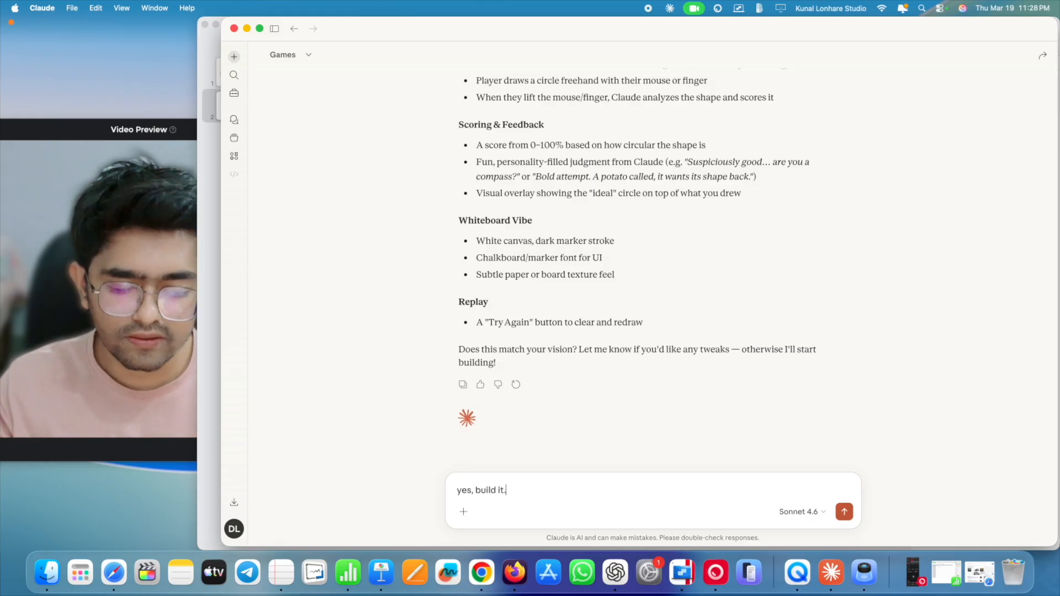
key(Return)
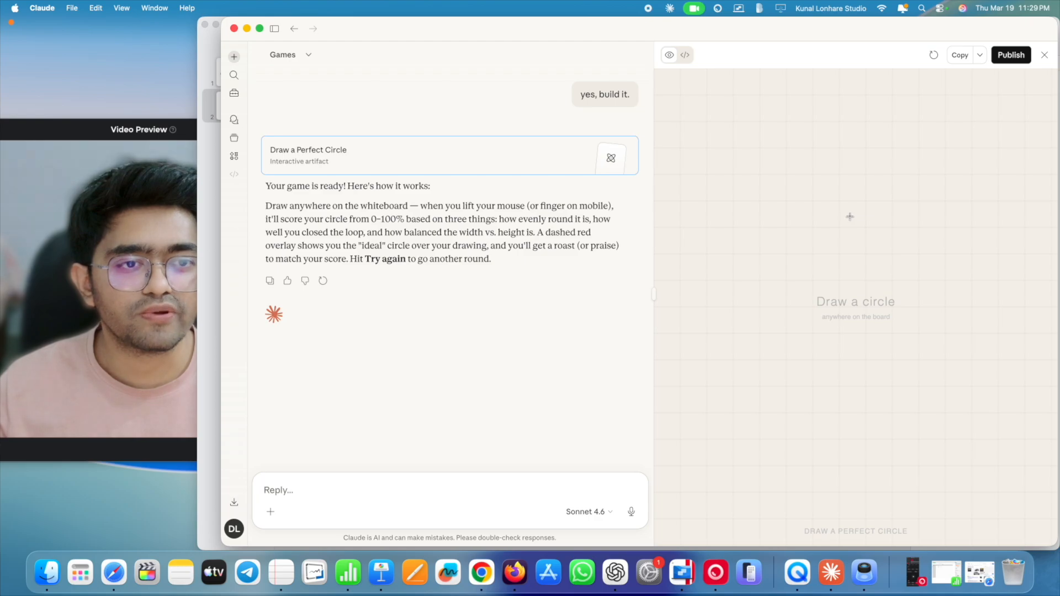
Test the finished game with one freehand circle, and look over the artifact's download option and source code
mouse_move(850, 217)
mouse_down()
mouse_move(836, 220)
mouse_move(819, 254)
mouse_move(883, 308)
mouse_move(920, 248)
mouse_move(848, 213)
mouse_up()
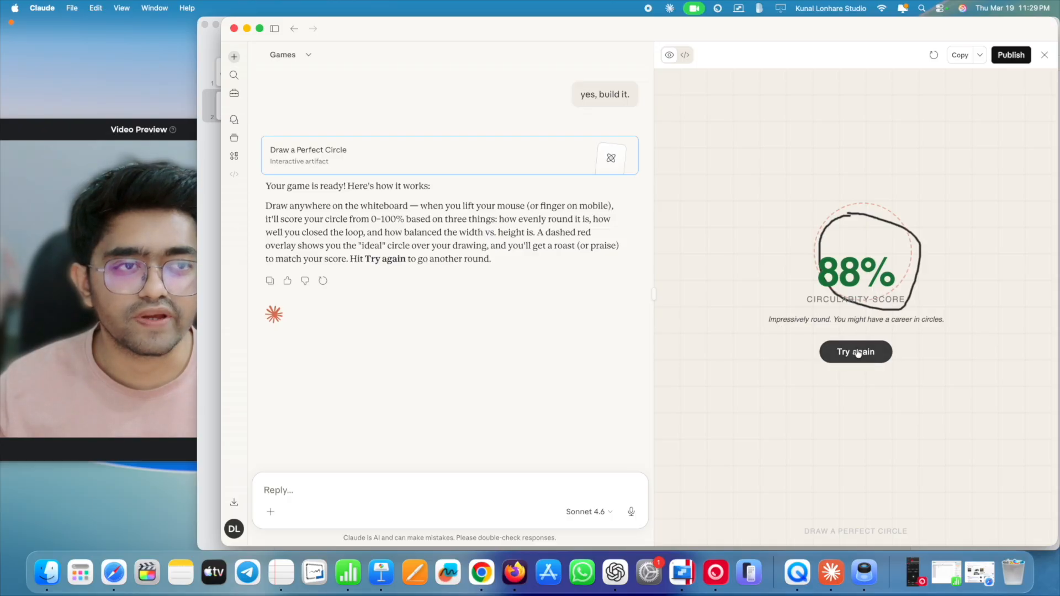
click(980, 54)
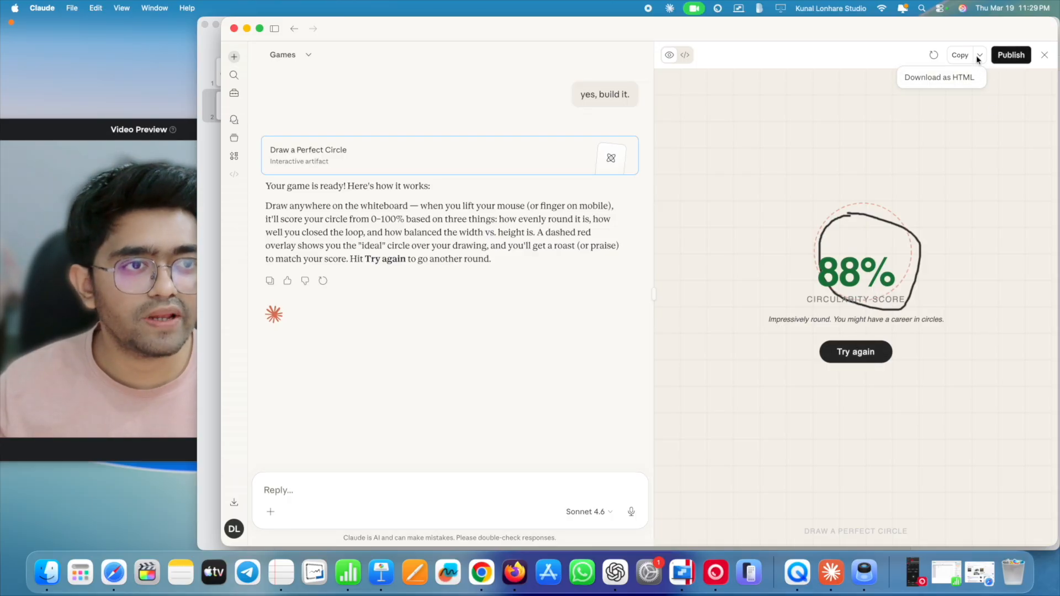
click(979, 56)
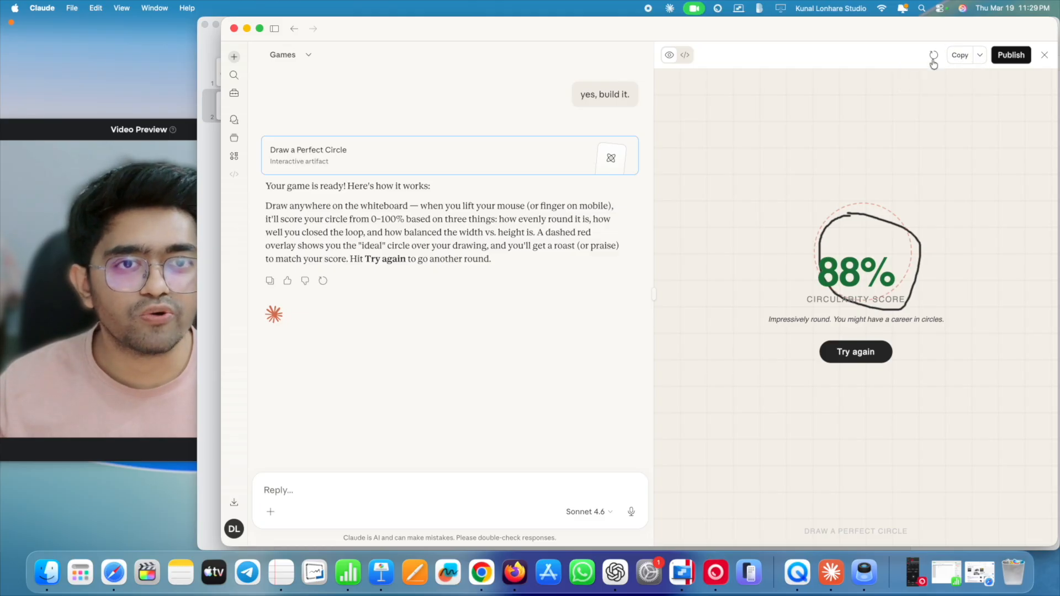
click(684, 56)
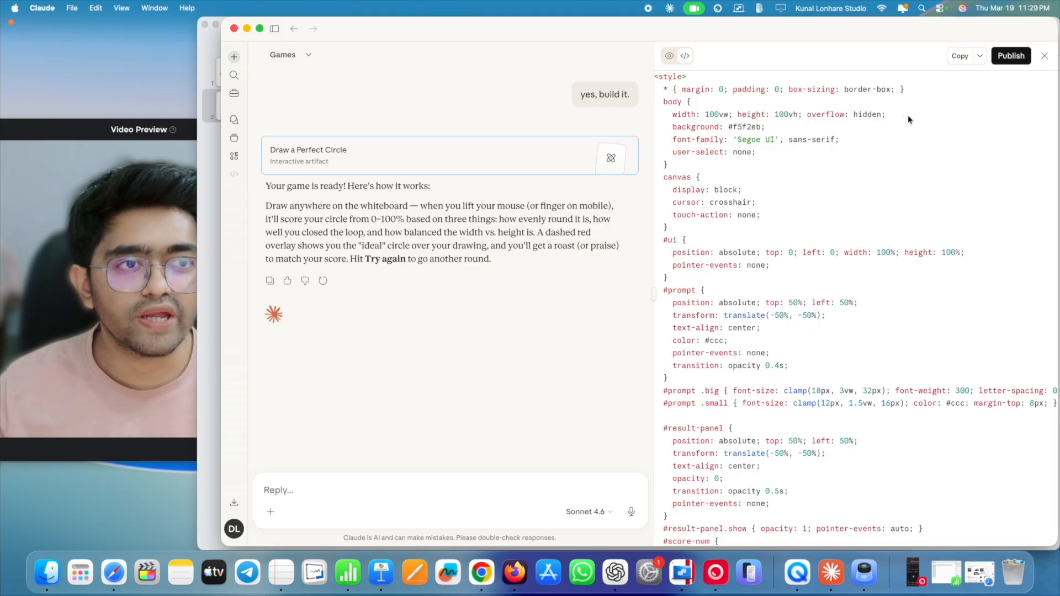
click(669, 55)
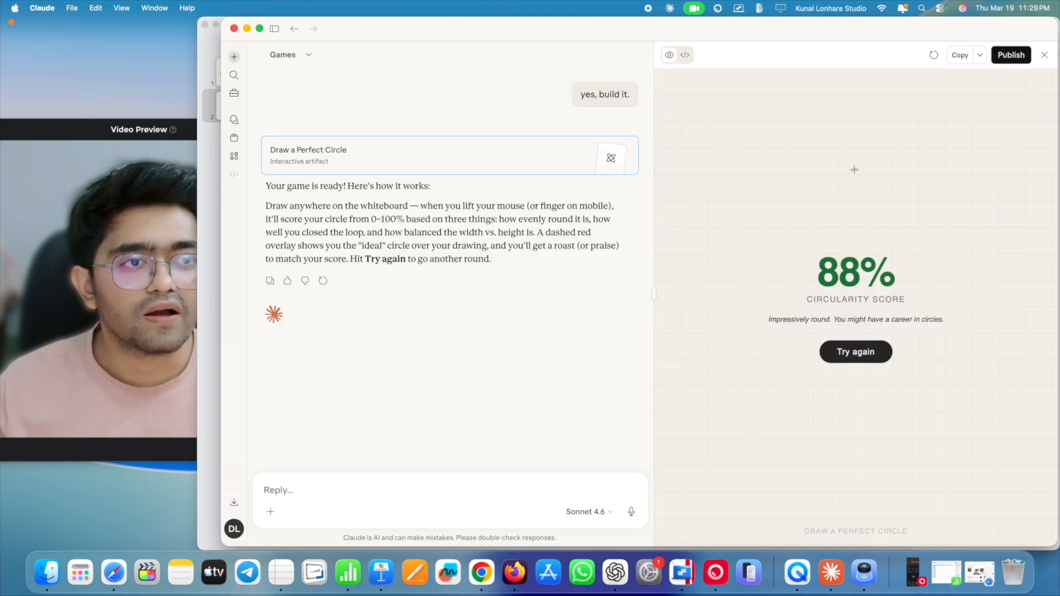
Publish the Draw a Perfect Circle artifact, copy its public link and open its embed code
click(1013, 57)
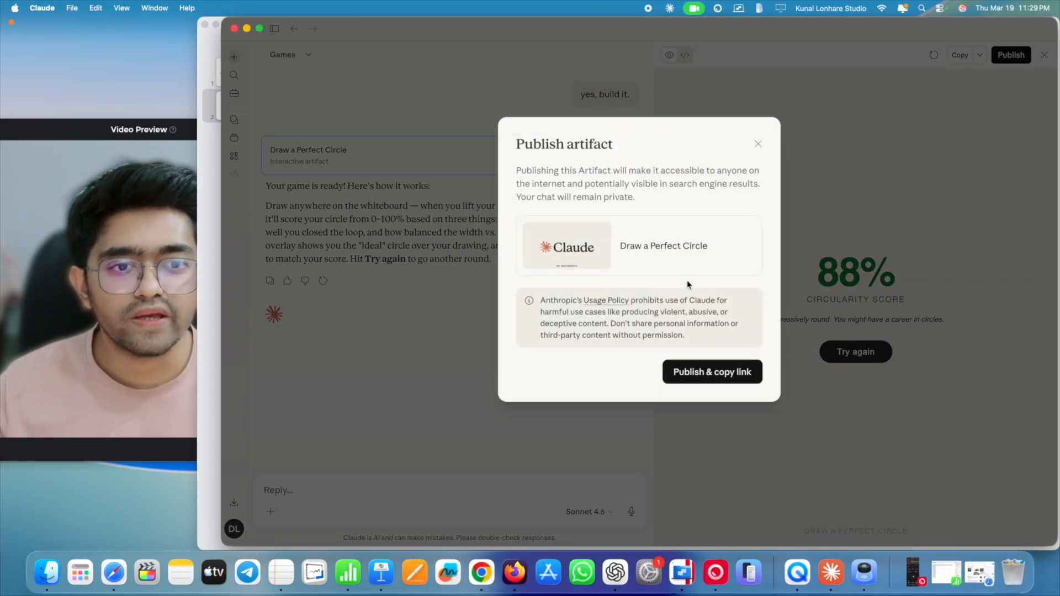
click(700, 374)
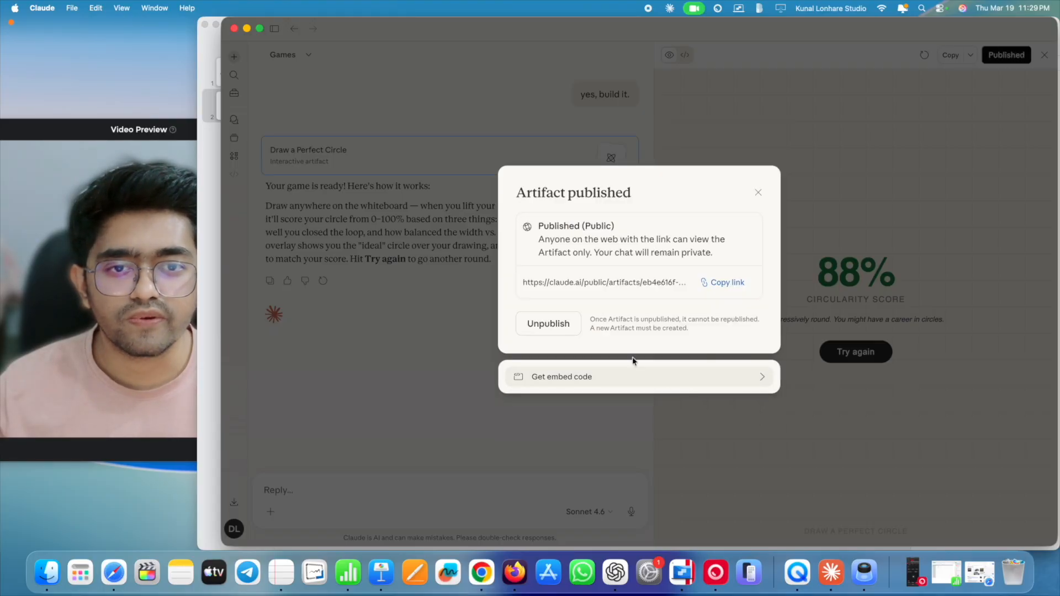
click(718, 283)
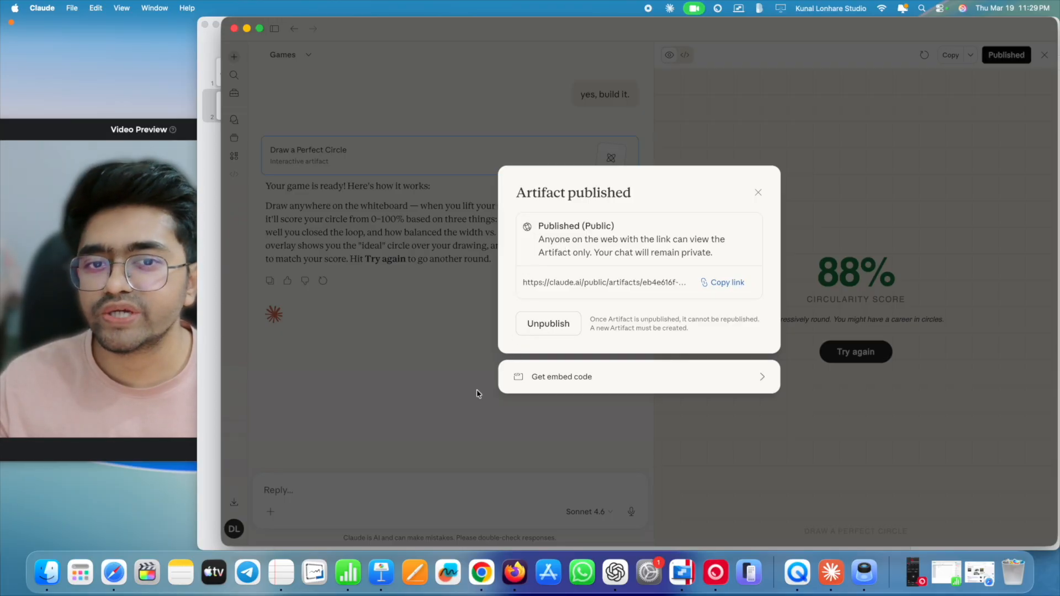
click(589, 380)
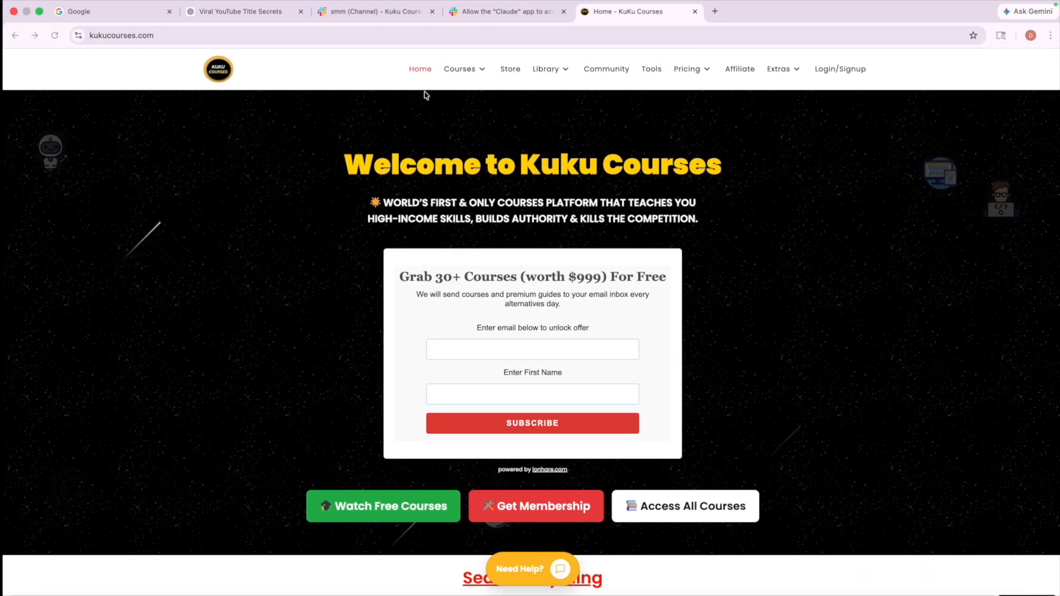
In a new Chrome tab, open kukucourses.in/wp-admin and log in to WordPress with the saved credentials
click(715, 11)
text(ku)
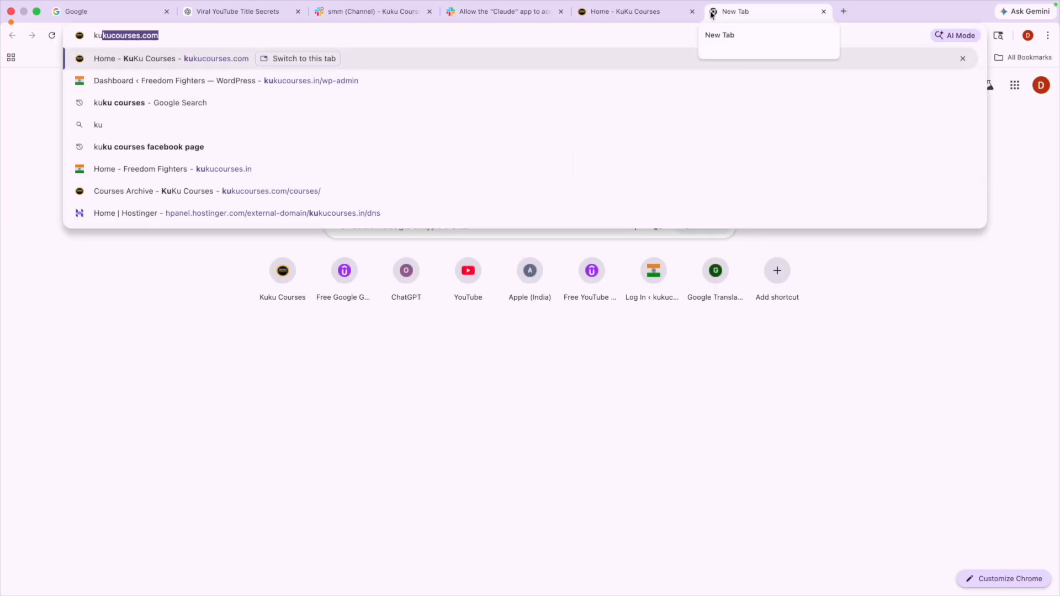
key(Down)
key(Return)
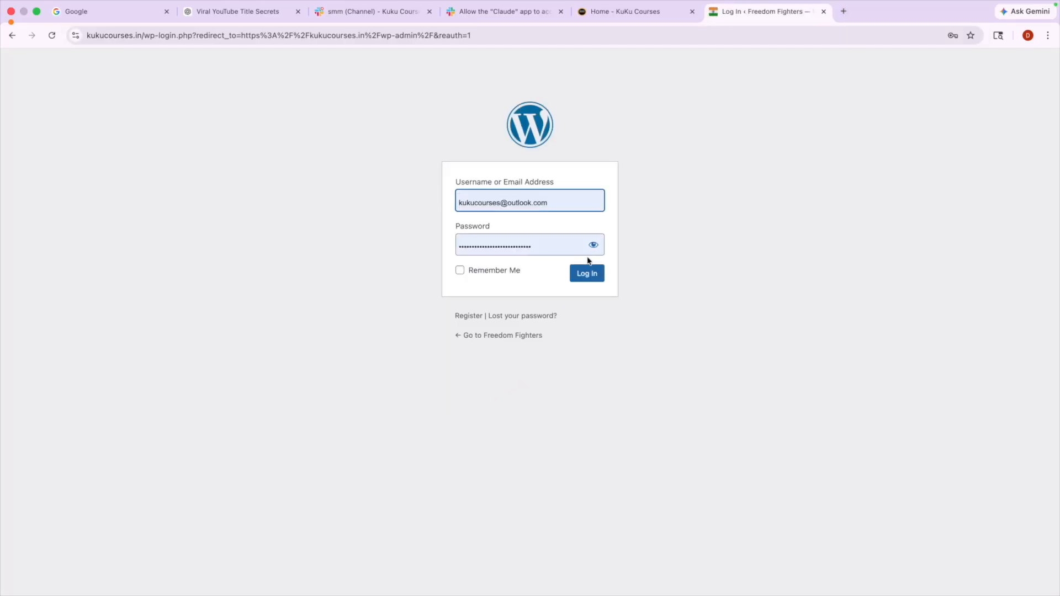
click(587, 274)
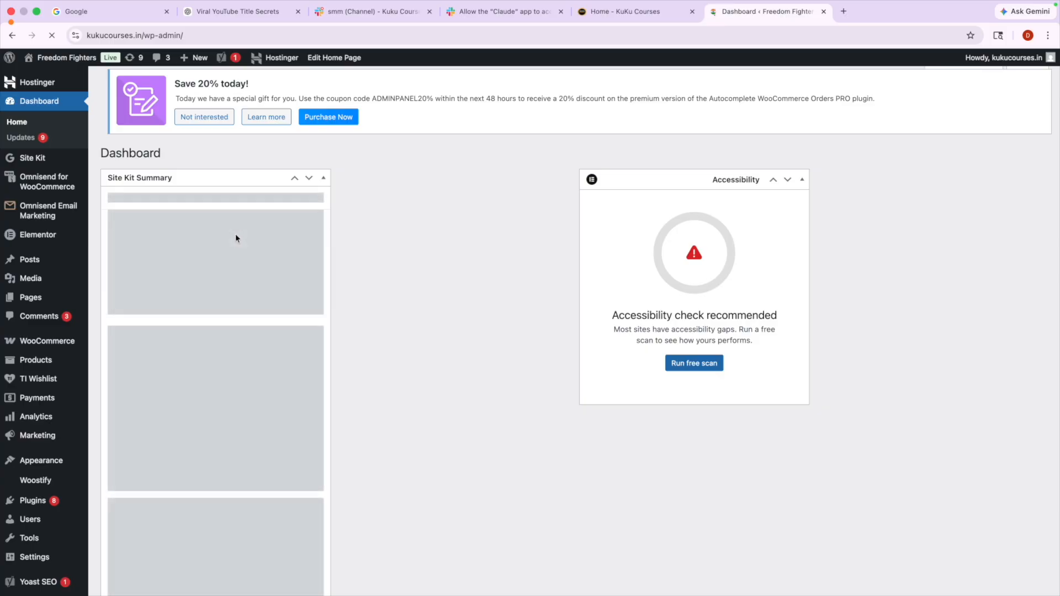
Open a new WordPress page in a separate browser tab and dismiss the local network access request
mouse_move(50, 296)
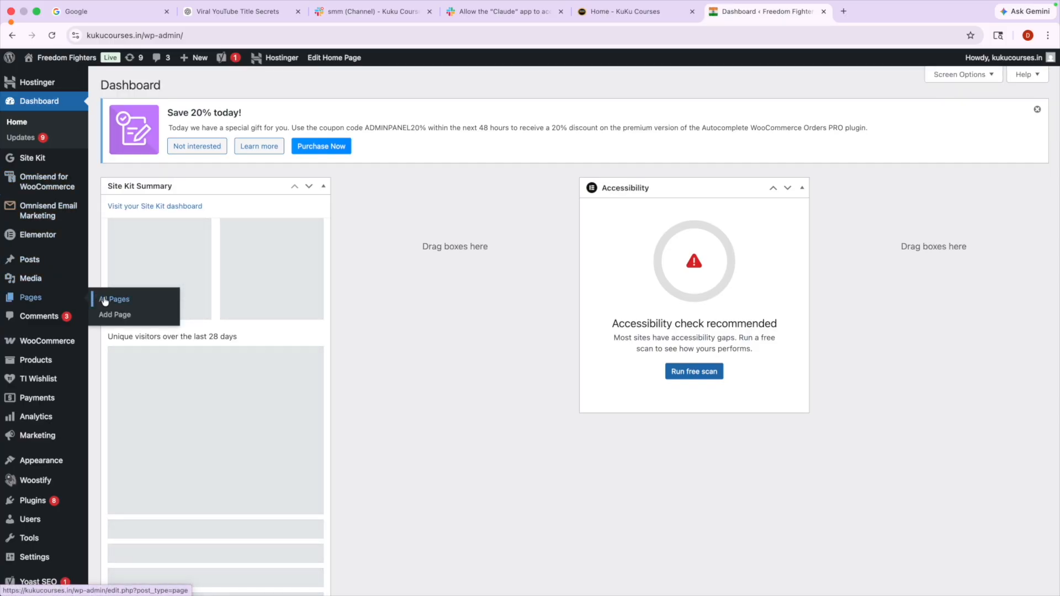
right_click(106, 299)
click(128, 304)
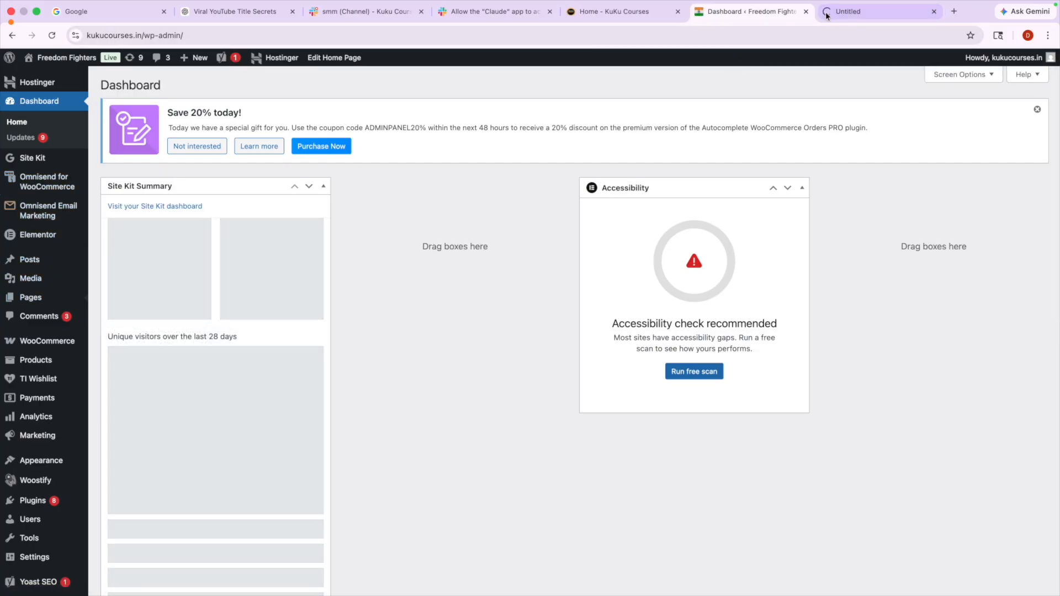
click(838, 14)
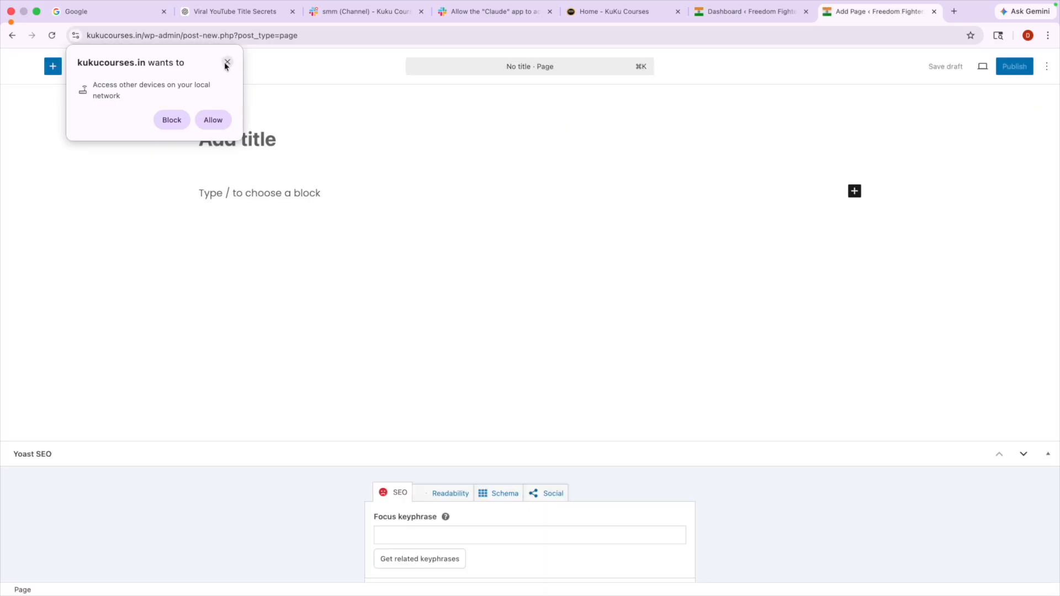
click(227, 63)
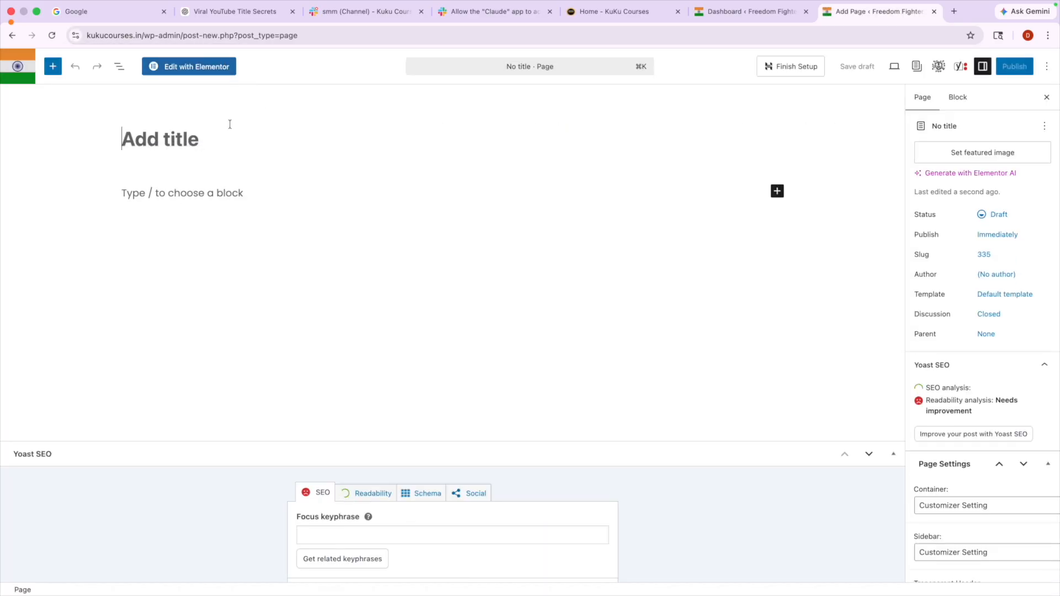
Title the new page "Circle Game" and move on to its body
text(C)
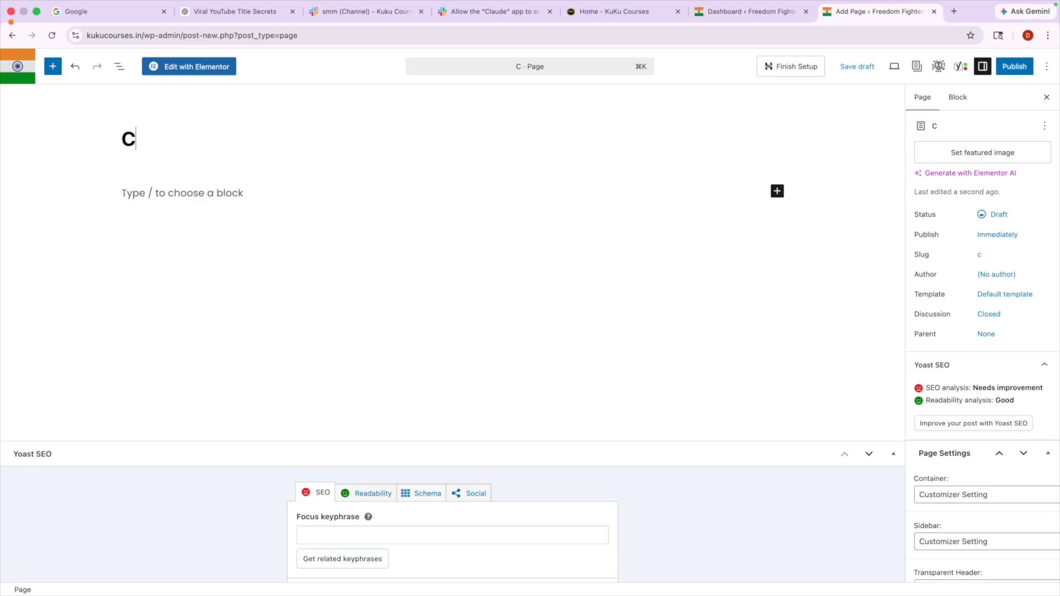
text(ircle Game)
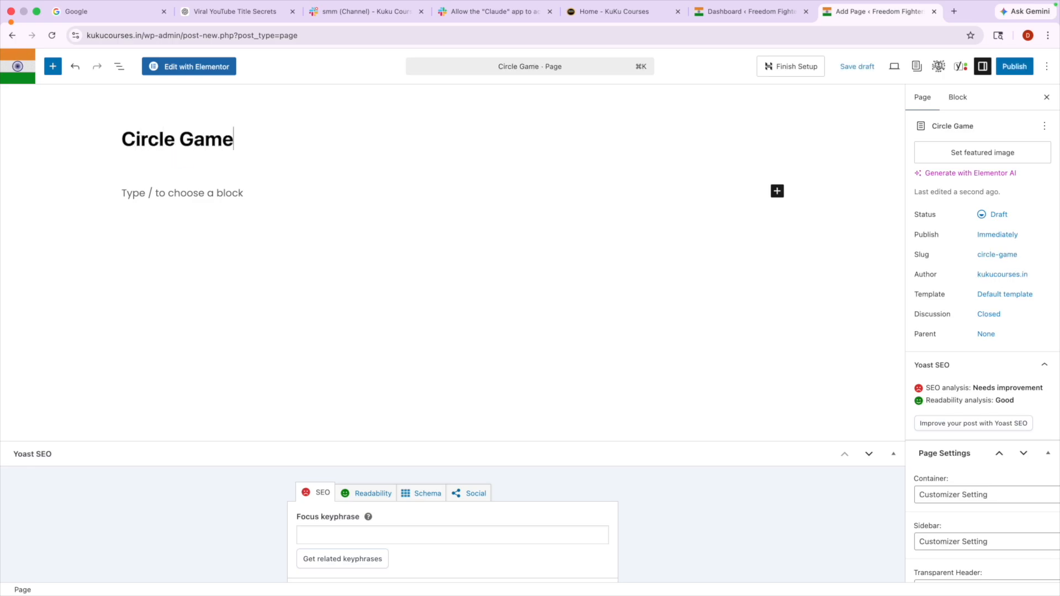
key(Return)
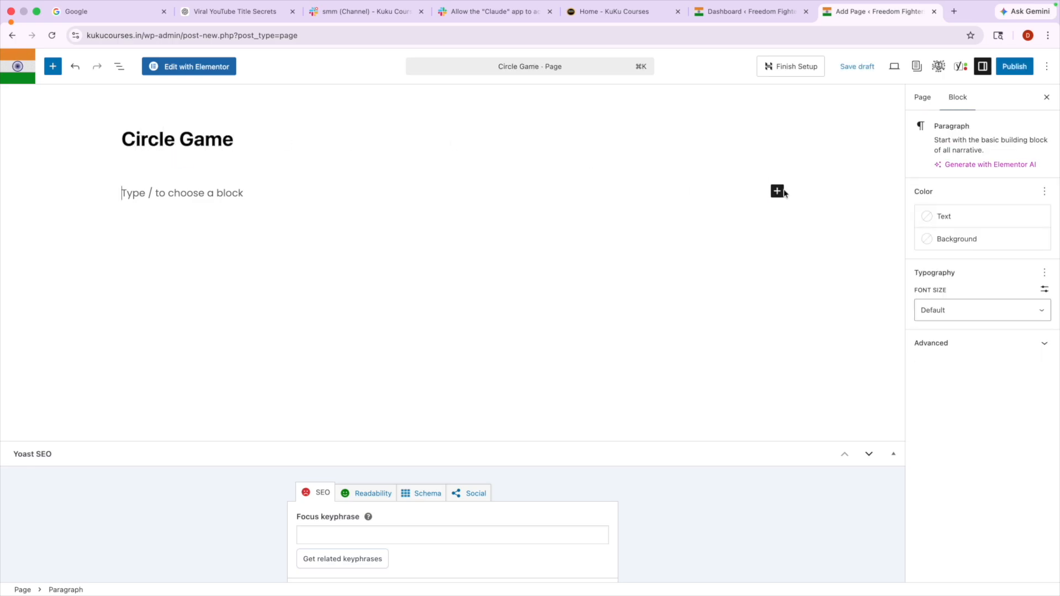
Add a Custom HTML block below the title and paste the artifact's iframe embed code into it
click(779, 193)
text(ht)
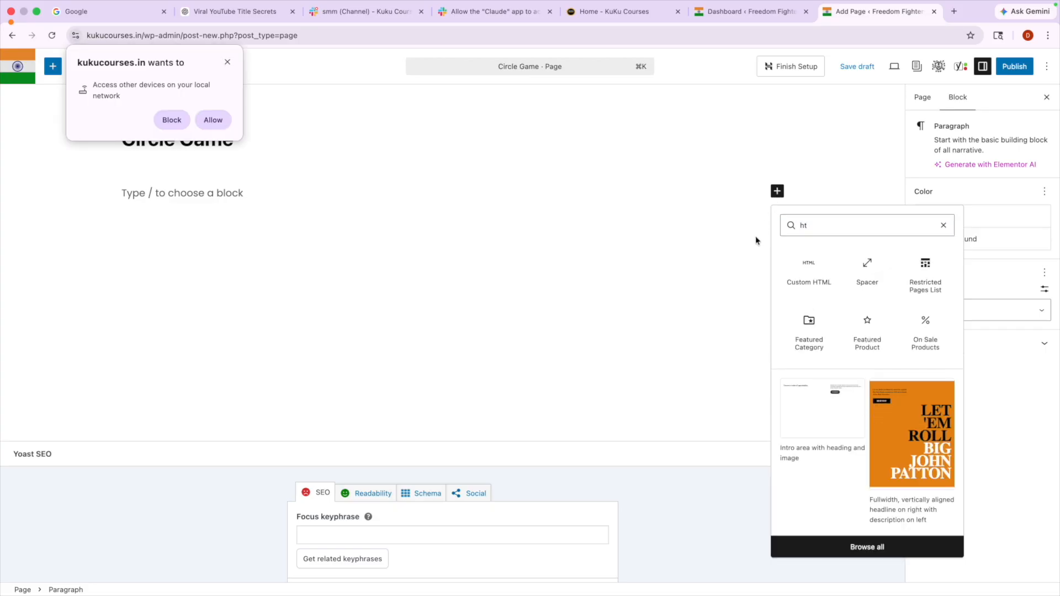
click(227, 62)
click(827, 279)
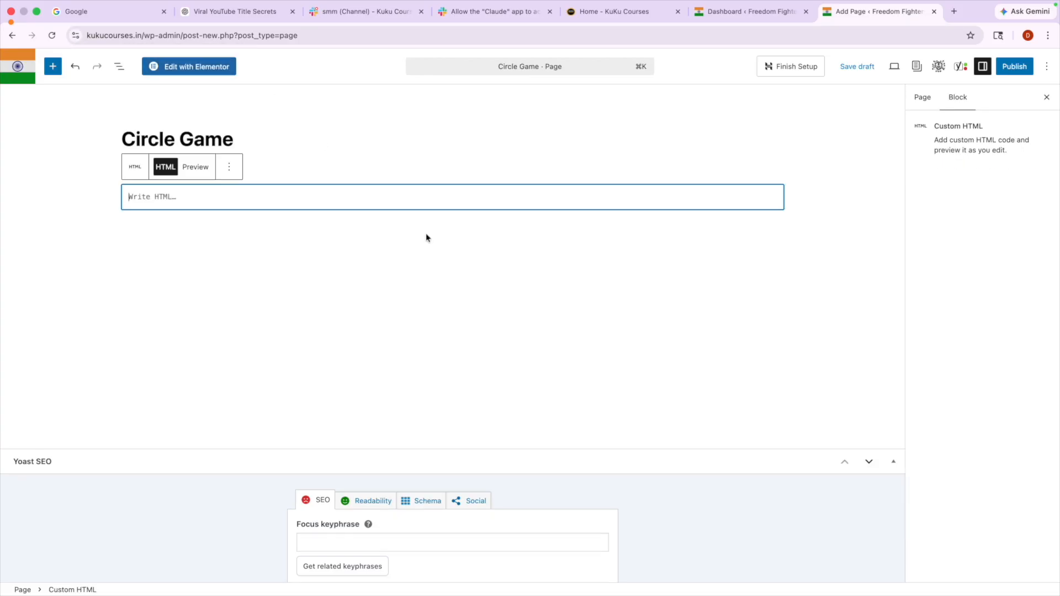
text(<iframe src="https://claude.site/public/artifacts/eb4e616f-5564-4b03-8ed7-a5ffdea41419/embed" title="Claude Artifact" width="100%" height="600" frameborder="0" allow="clipboard-write" allowfullscreen></iframe>)
Publish the Circle Game page with public visibility
click(1015, 66)
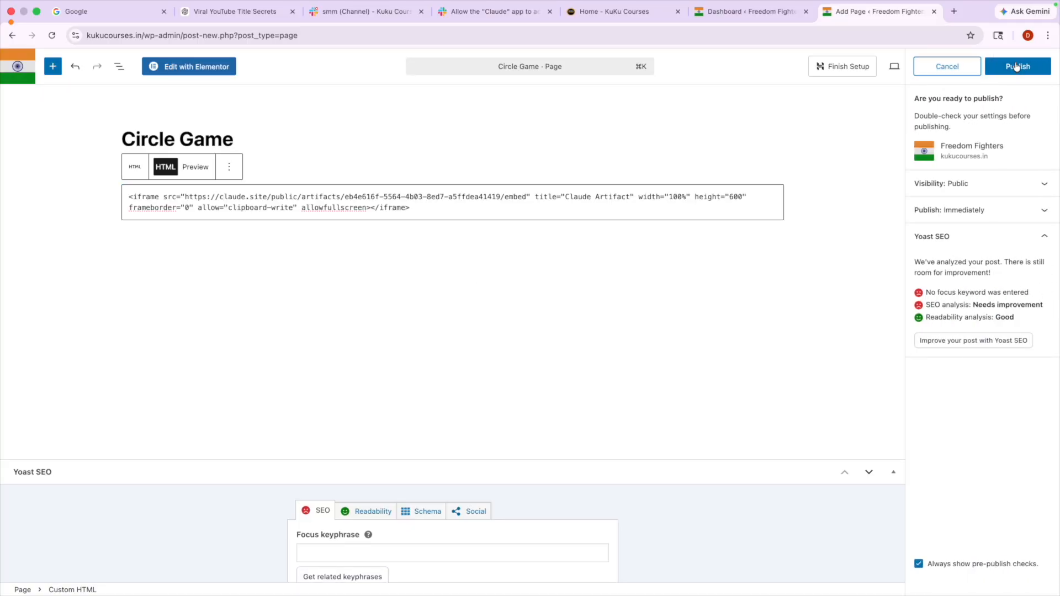
click(1018, 66)
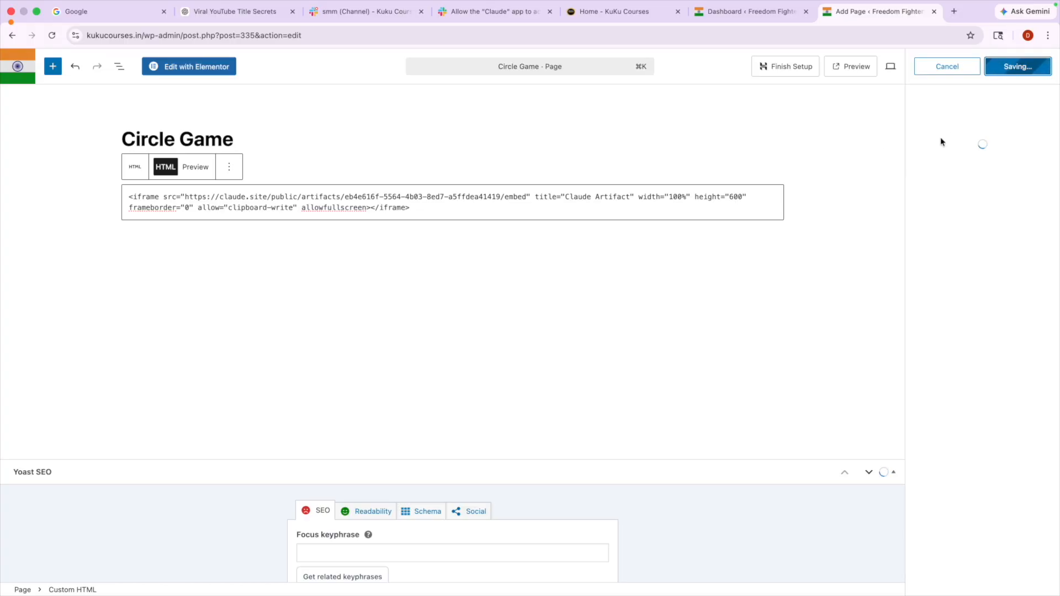
key(ctrl+Left)
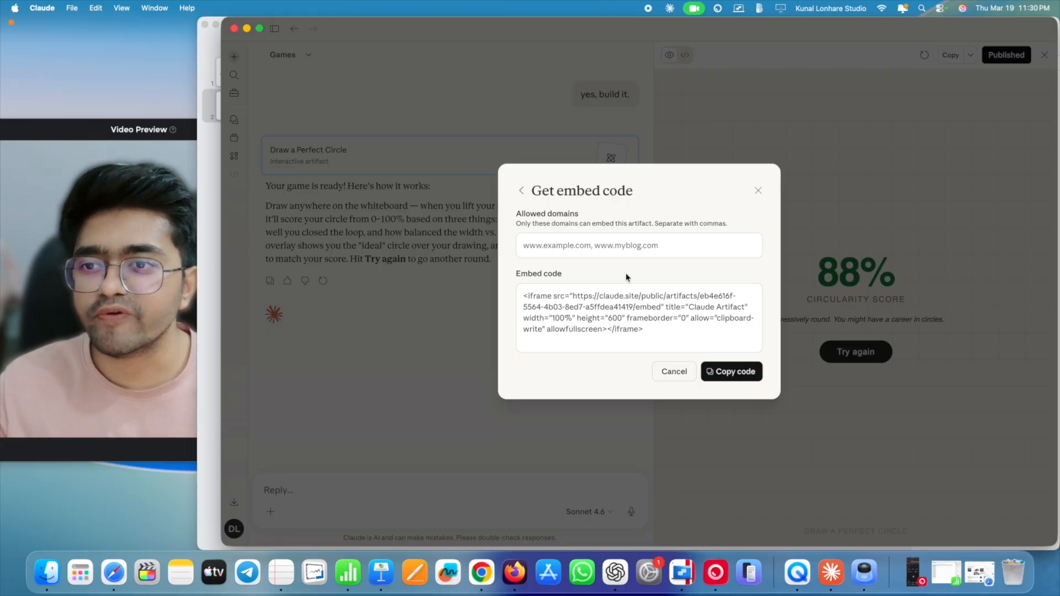
key(ctrl+Right)
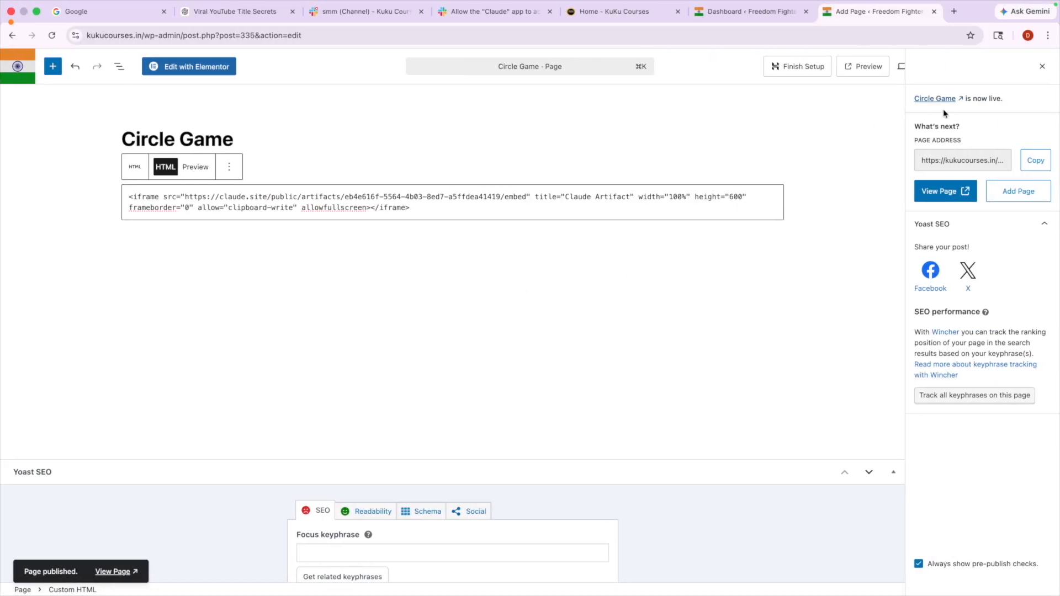
View the live Circle Game page and close the discount and spin-to-win pop-ups covering the embed
click(939, 191)
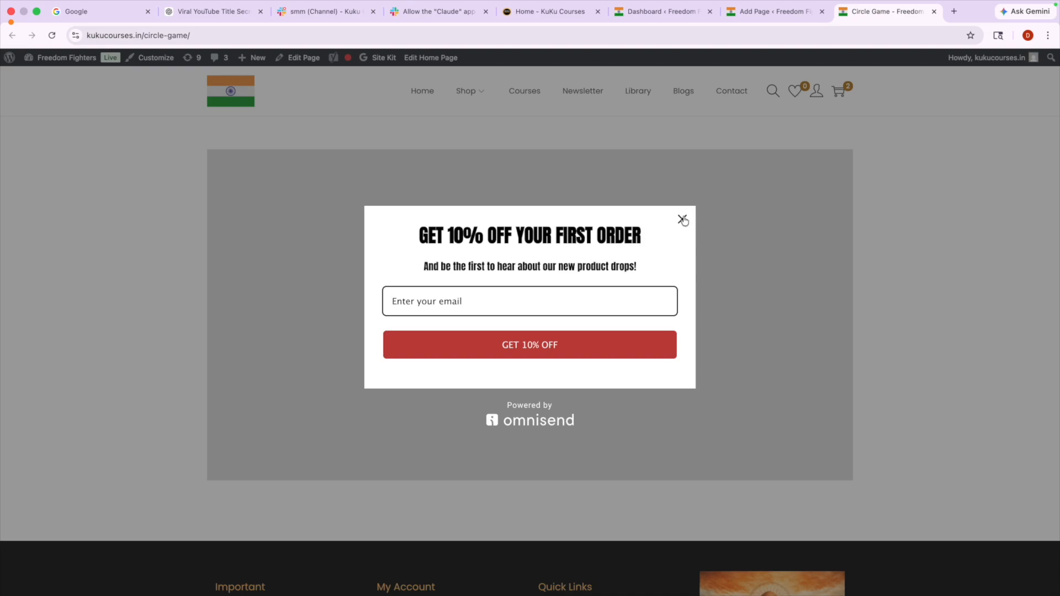
click(683, 219)
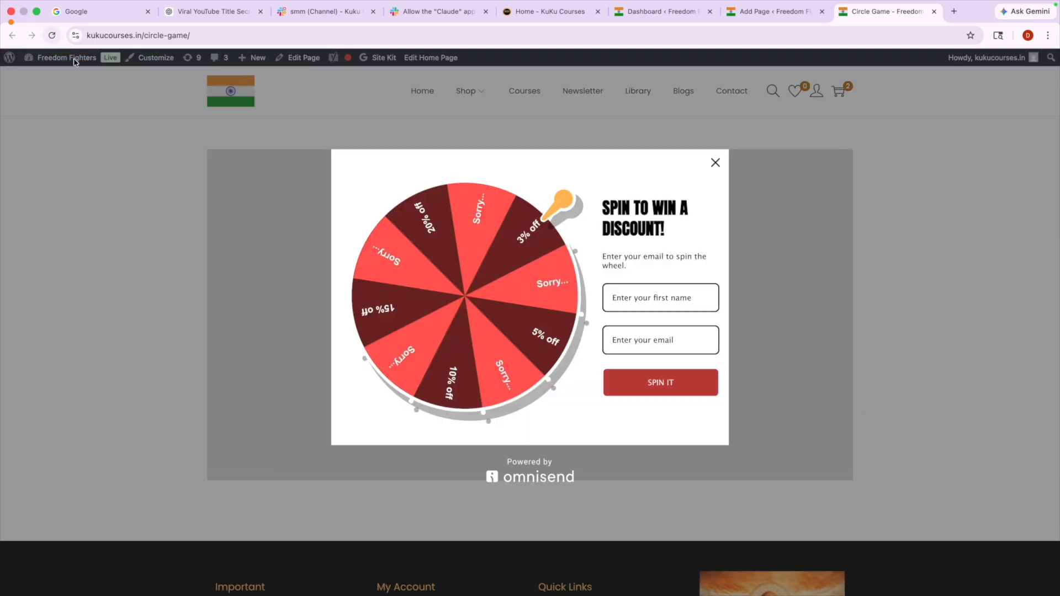
click(715, 164)
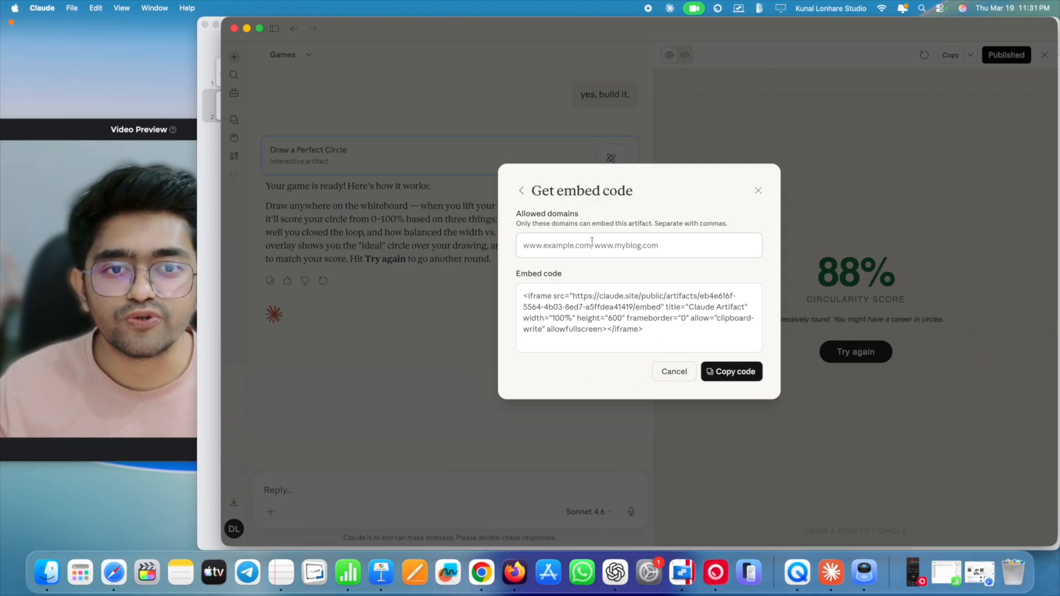
Add kukucourses.in, taken from the live page's address, to the artifact's allowed embedding domains and copy the embed code
click(571, 245)
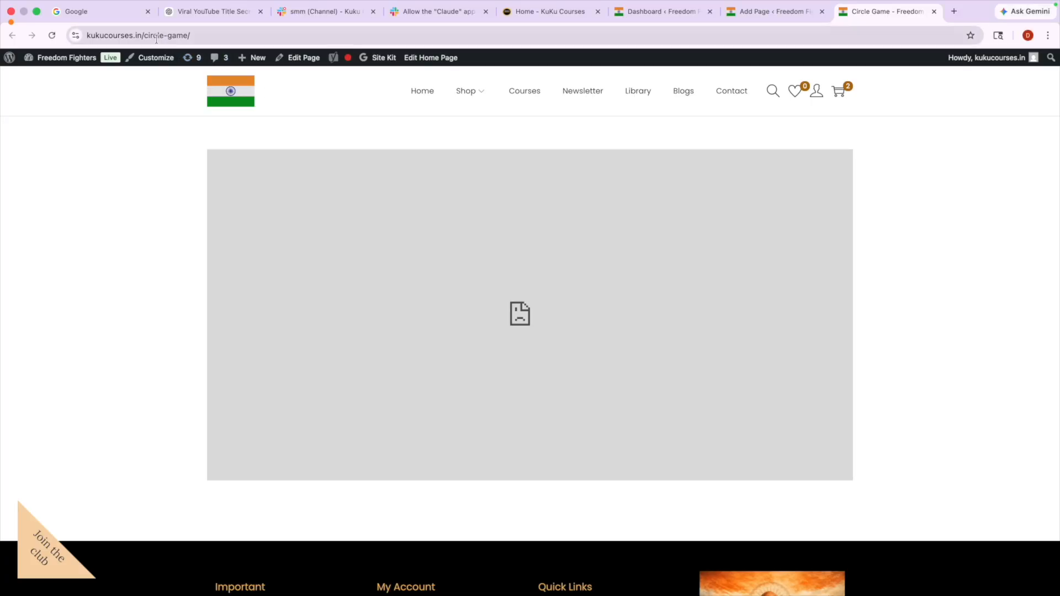
click(152, 37)
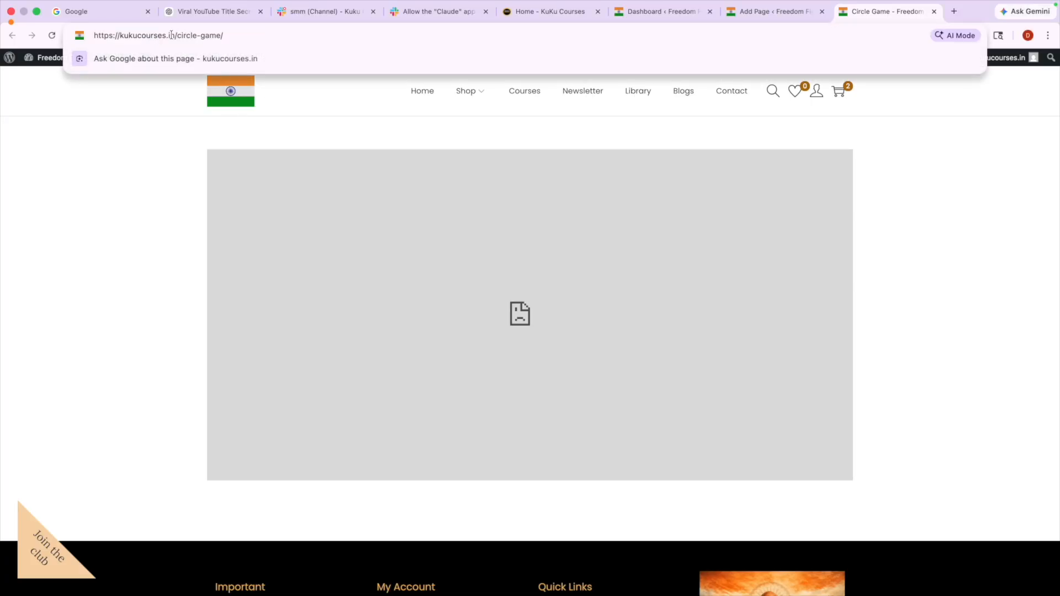
drag(175, 36, 147, 37)
click(164, 163)
key(ctrl+Left)
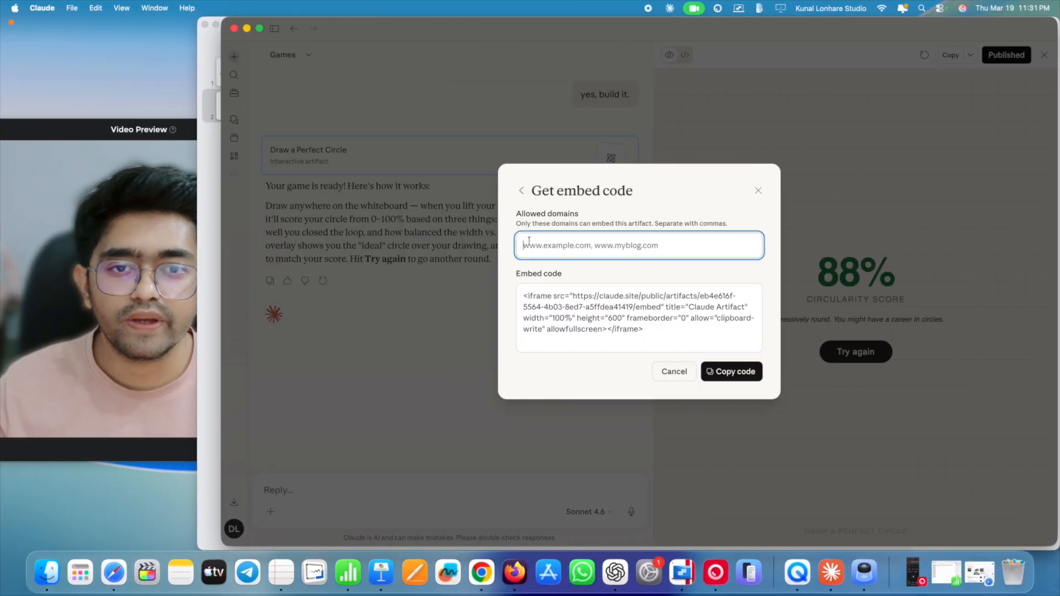
text(kukucourses.in)
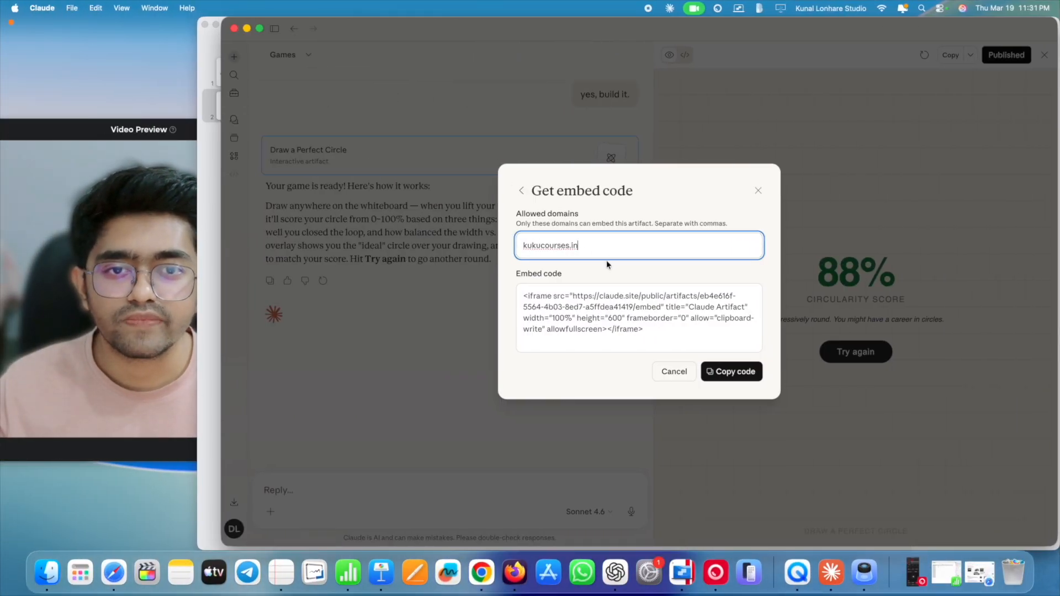
click(739, 372)
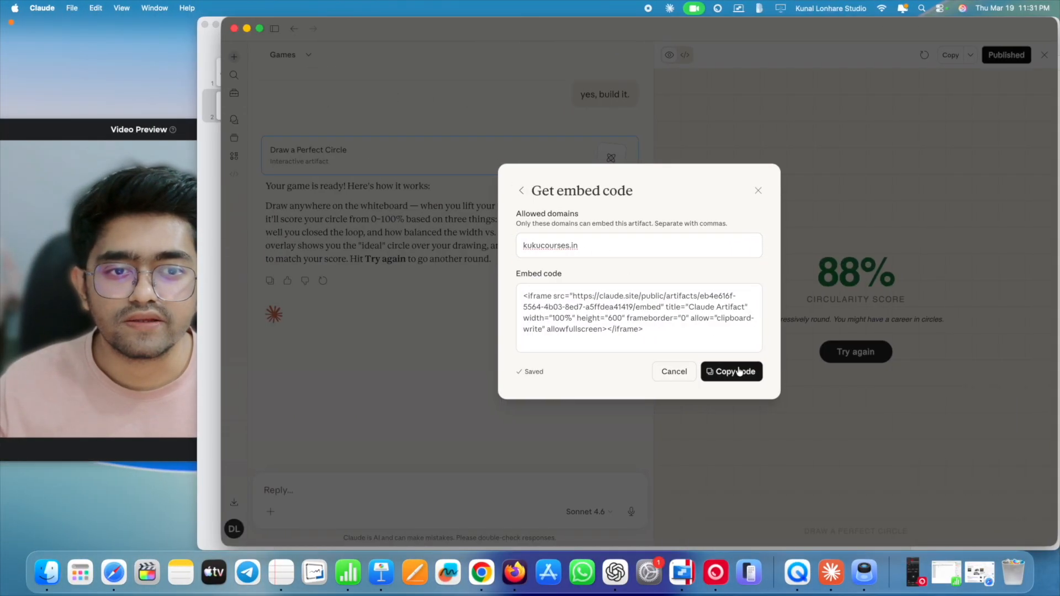
click(710, 372)
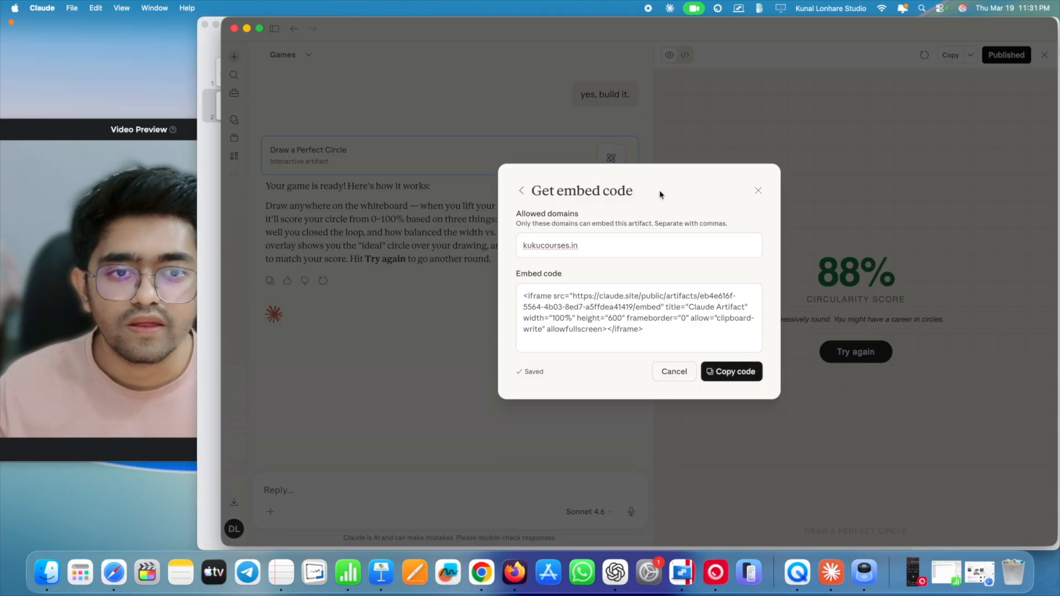
Switch to Chrome and test the embedded game on the Circle Game page by drawing two circles, resetting the board after each
key(ctrl+Right)
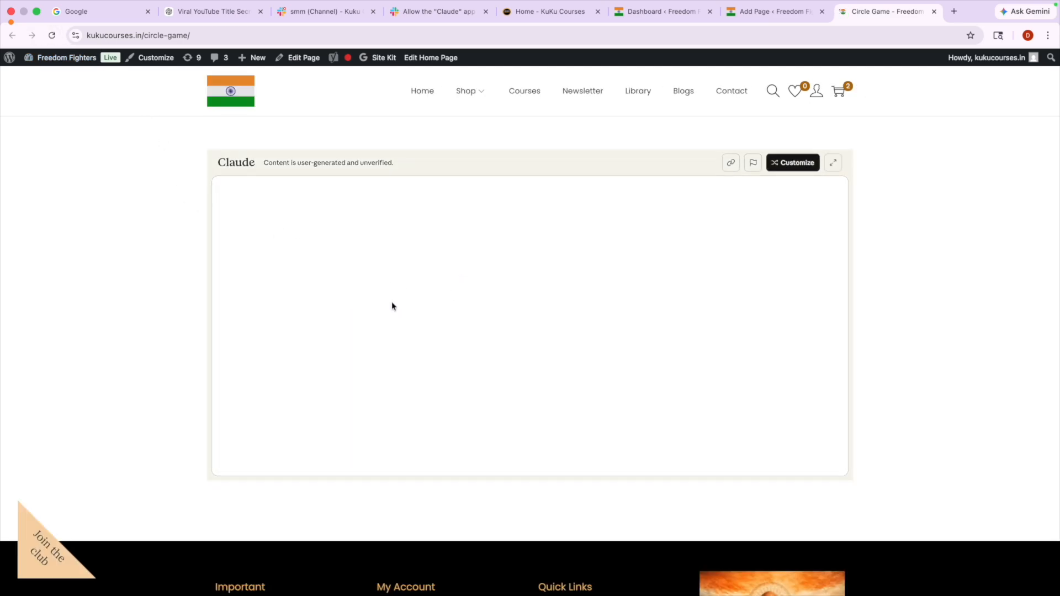
scroll(391, 303, down, 1)
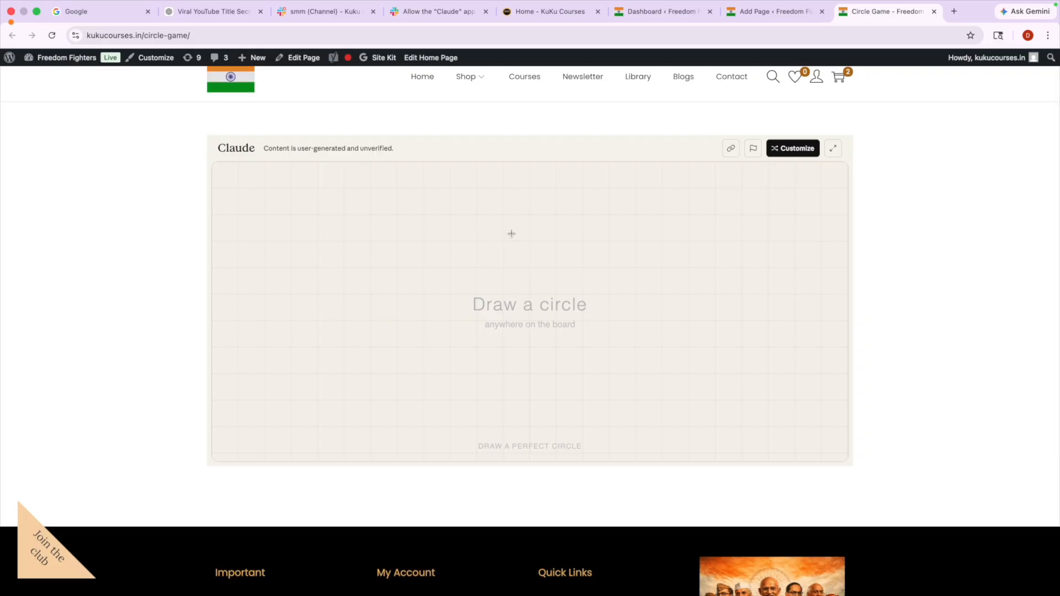
mouse_move(511, 233)
mouse_down()
mouse_move(494, 234)
mouse_move(521, 337)
mouse_move(552, 241)
mouse_move(500, 245)
mouse_up()
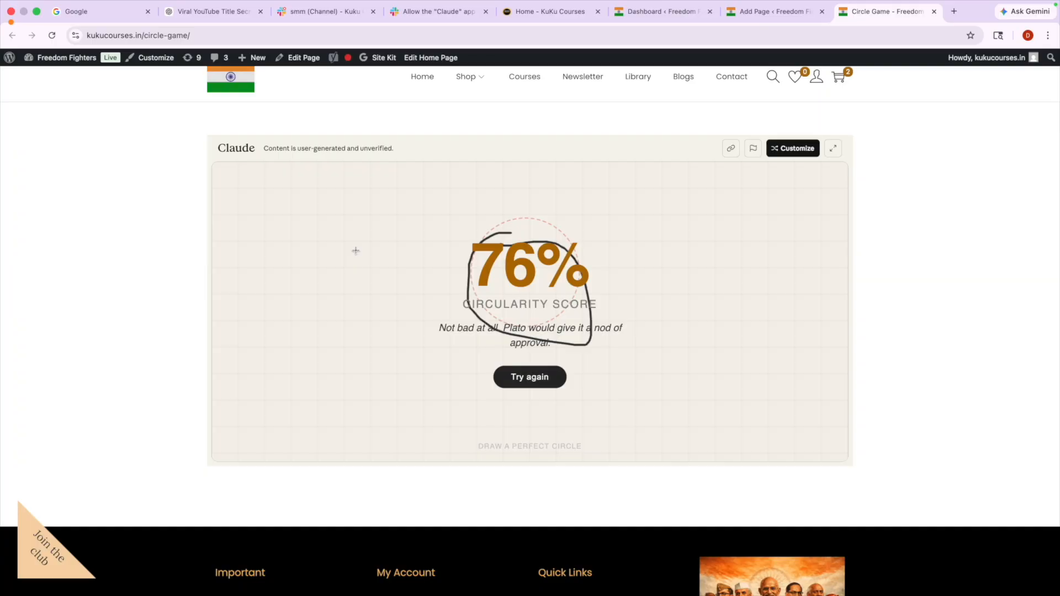
click(539, 379)
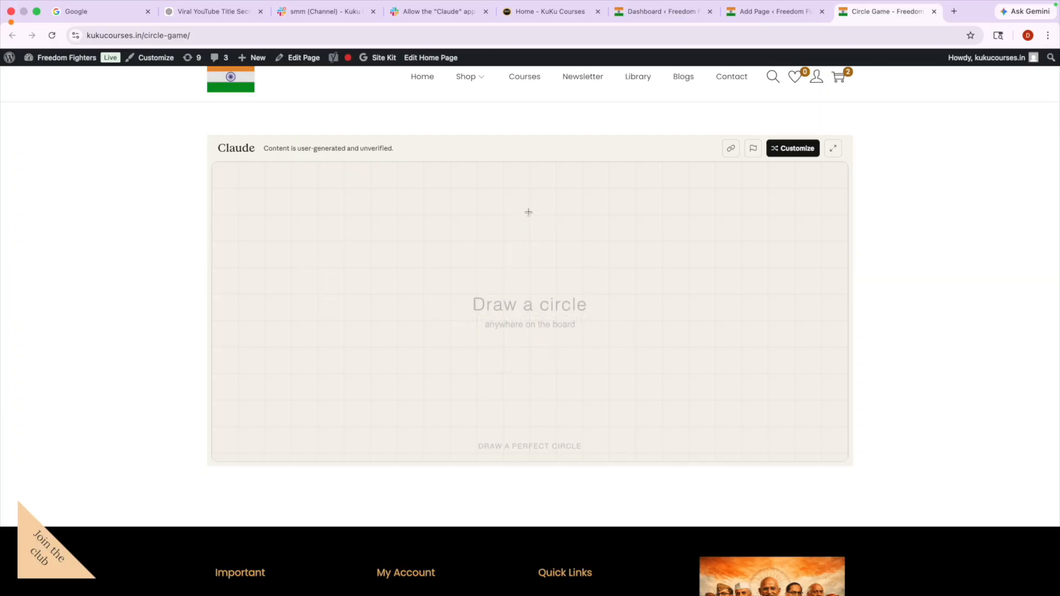
mouse_move(528, 212)
mouse_down()
mouse_move(473, 234)
mouse_move(471, 288)
mouse_move(512, 315)
mouse_move(570, 307)
mouse_move(571, 227)
mouse_move(519, 208)
mouse_up()
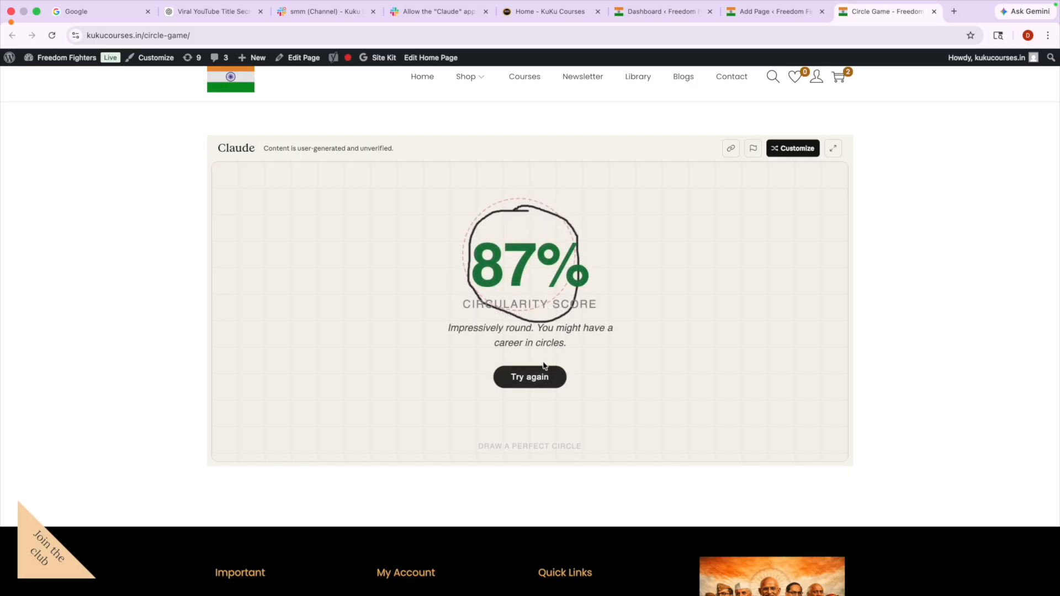
click(531, 377)
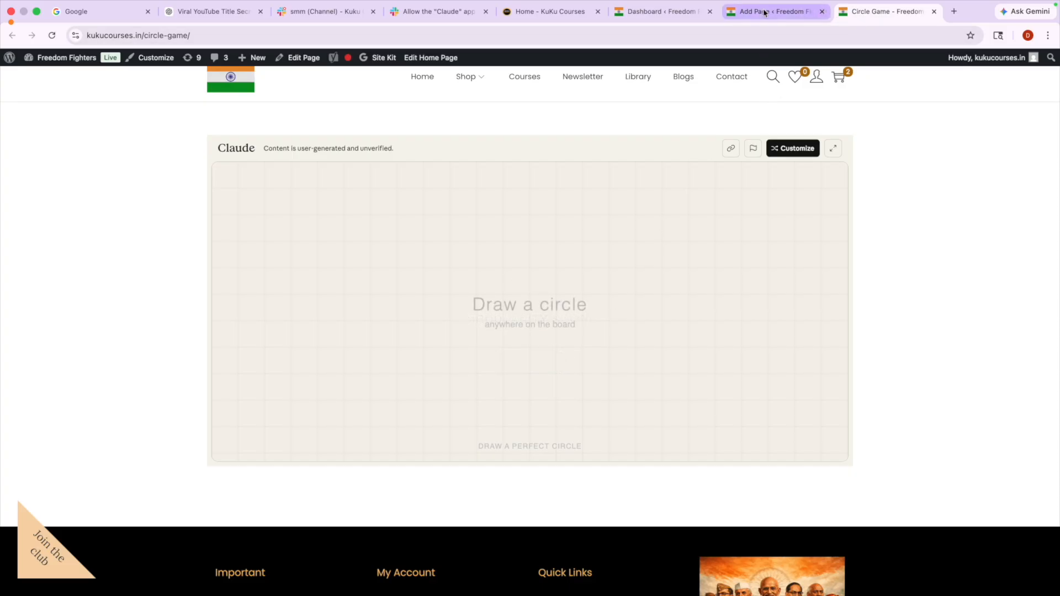
Close the WordPress dashboard, page editor and Circle Game pages, return to Claude and dismiss the embed code dialog
click(710, 11)
click(710, 12)
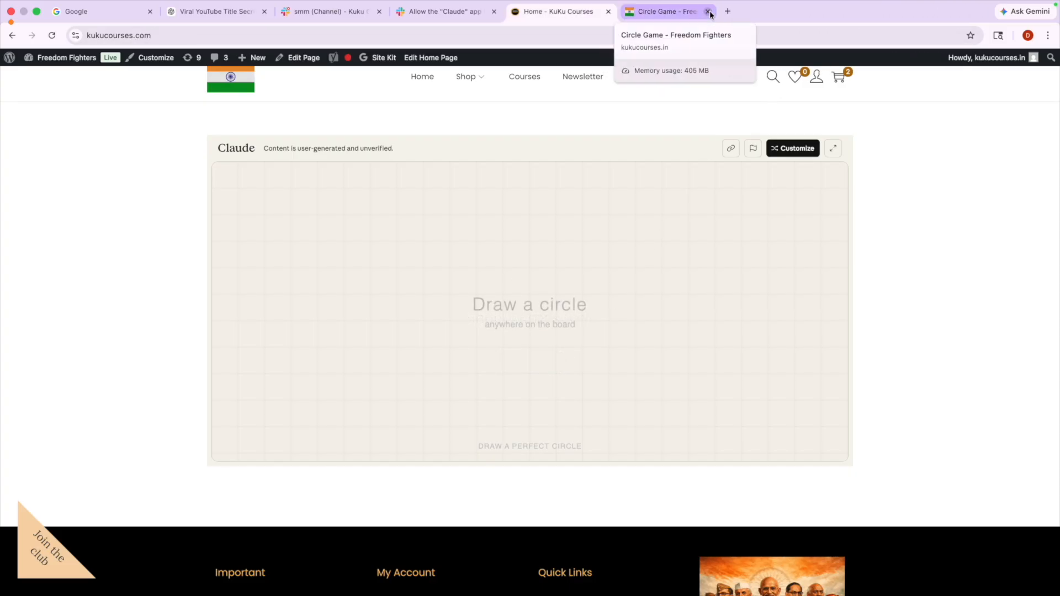
click(708, 12)
key(ctrl+Left)
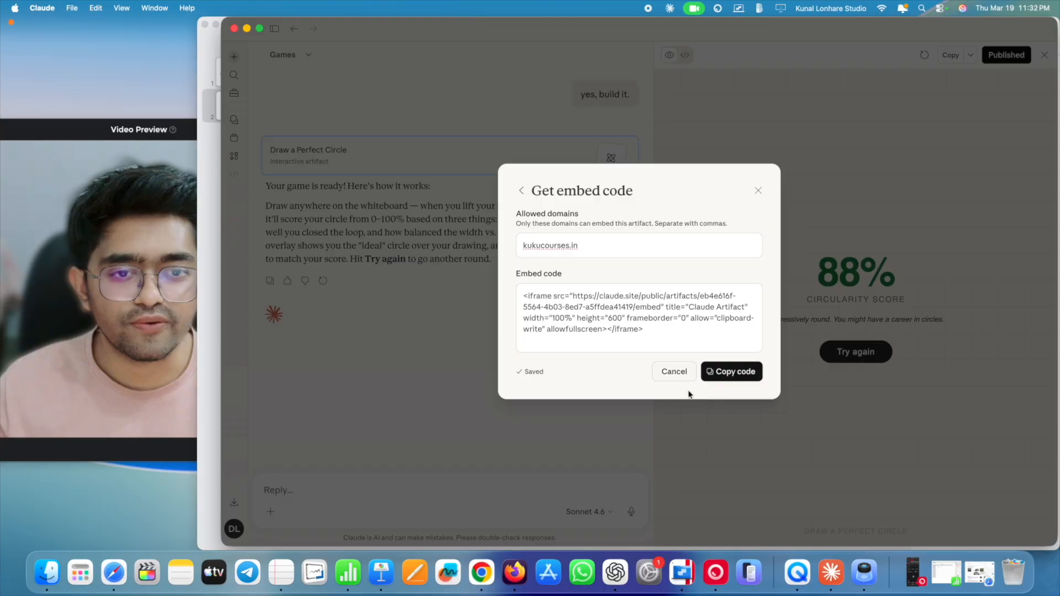
click(758, 189)
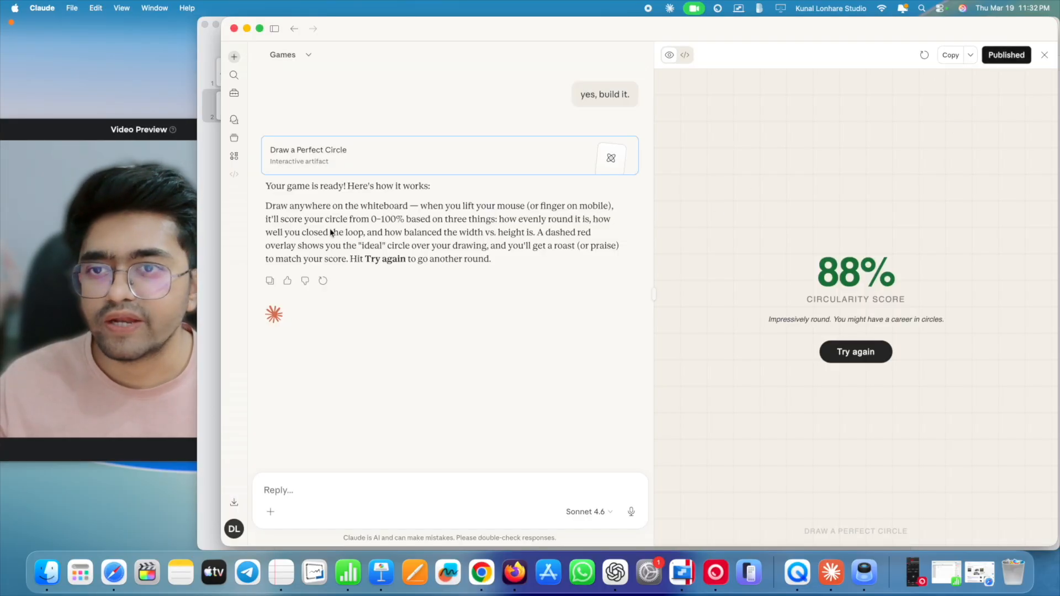
Review your own artifacts in the Artifacts gallery and browse the ready-made ones under Inspiration
click(236, 157)
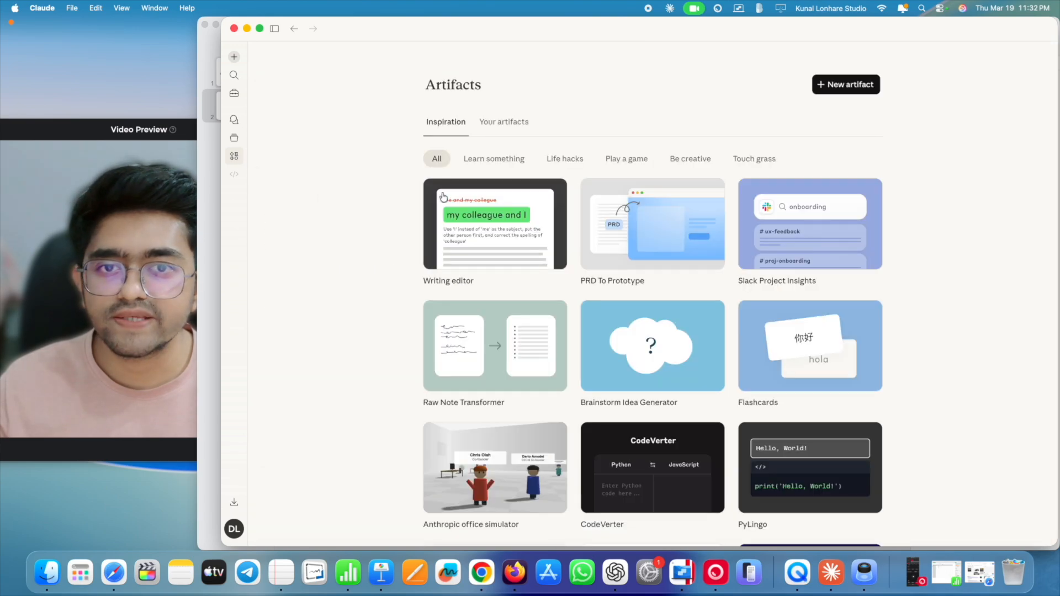
click(517, 121)
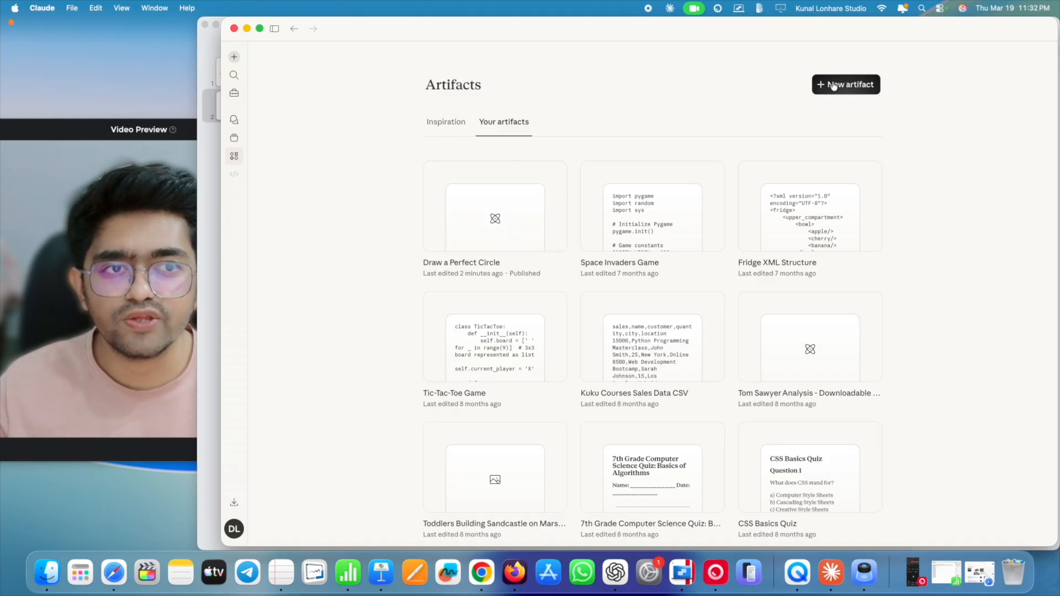
click(439, 126)
scroll(566, 326, down, 5)
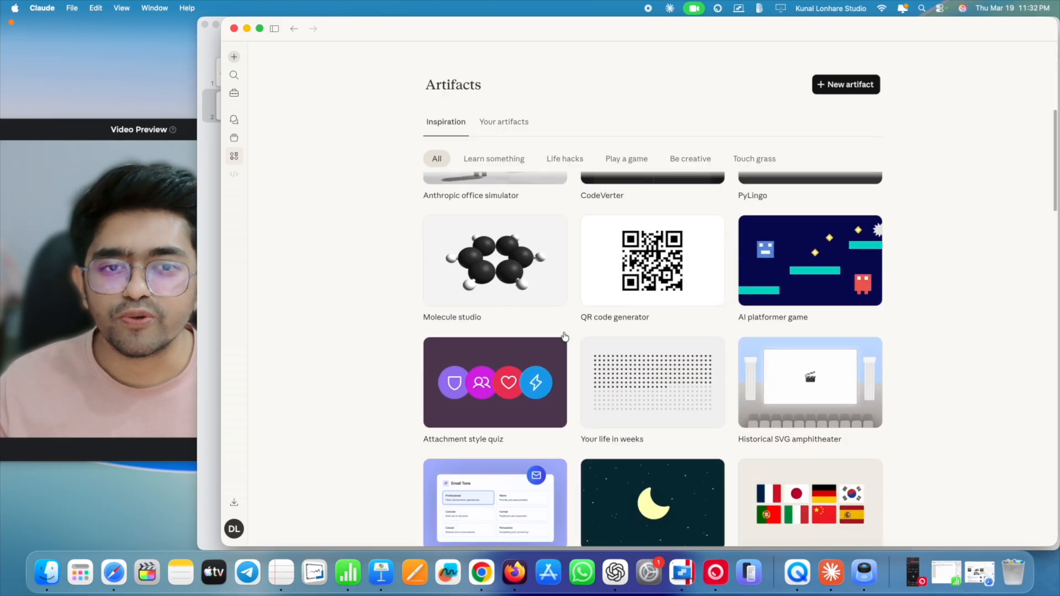
scroll(564, 337, down, 10)
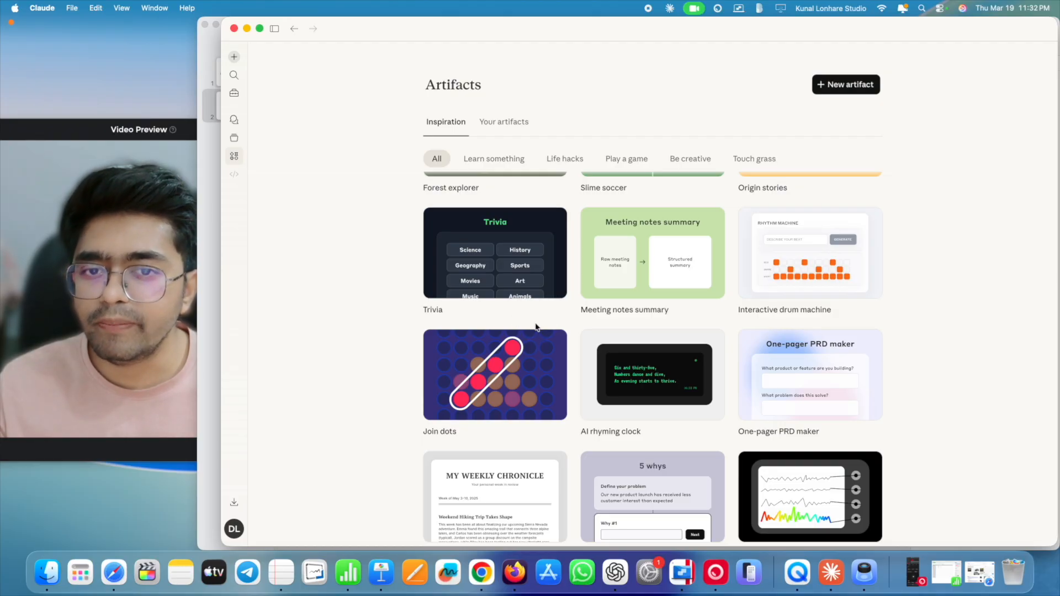
scroll(557, 313, down, 1)
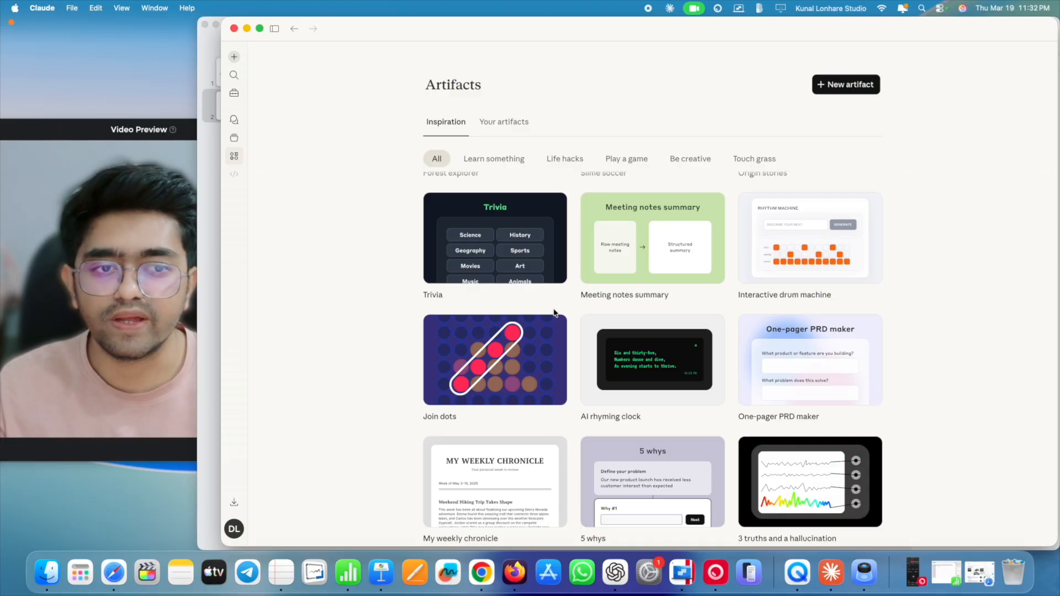
scroll(638, 371, down, 5)
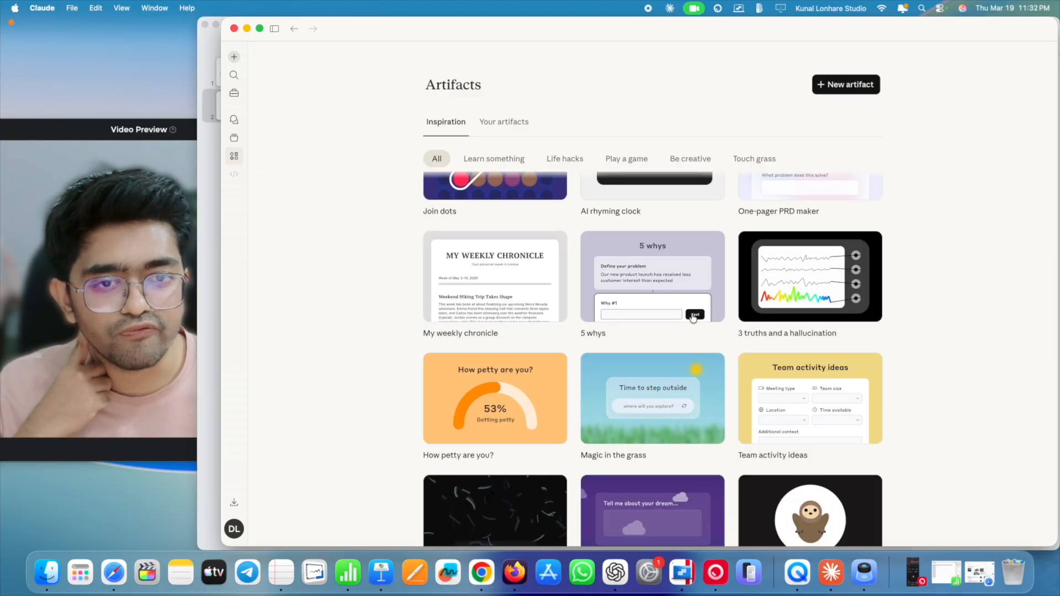
scroll(603, 334, down, 2)
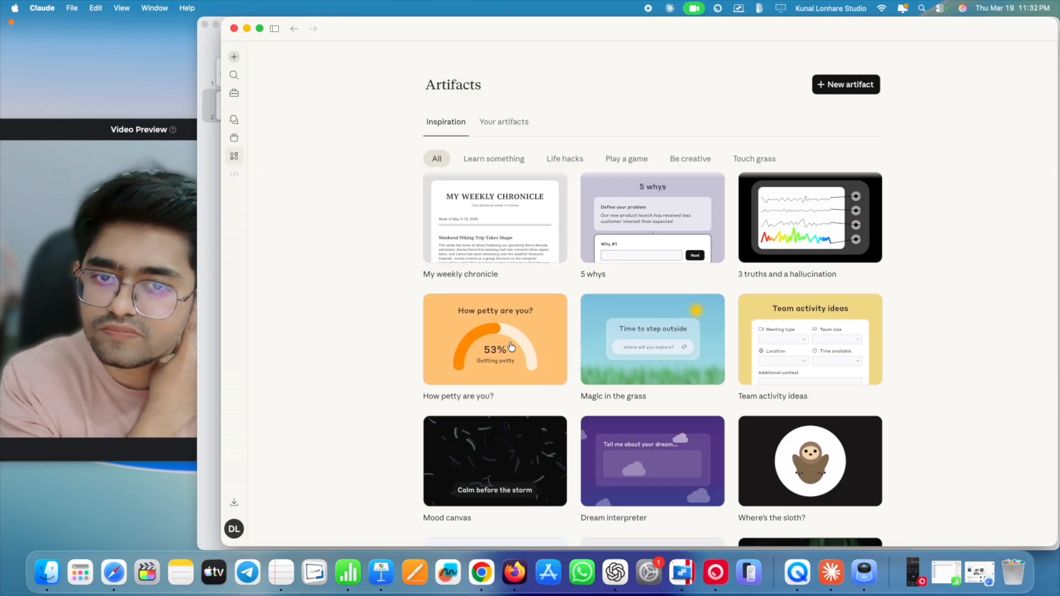
Open the "How petty are you?" artifact and examine its preview and starting prompt
click(512, 346)
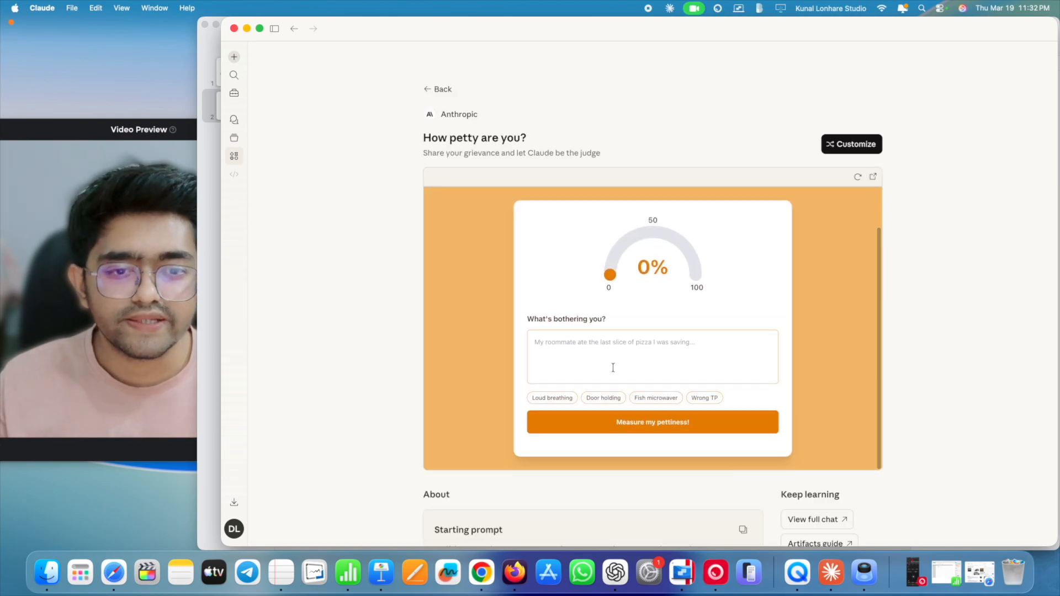
scroll(613, 368, down, 2)
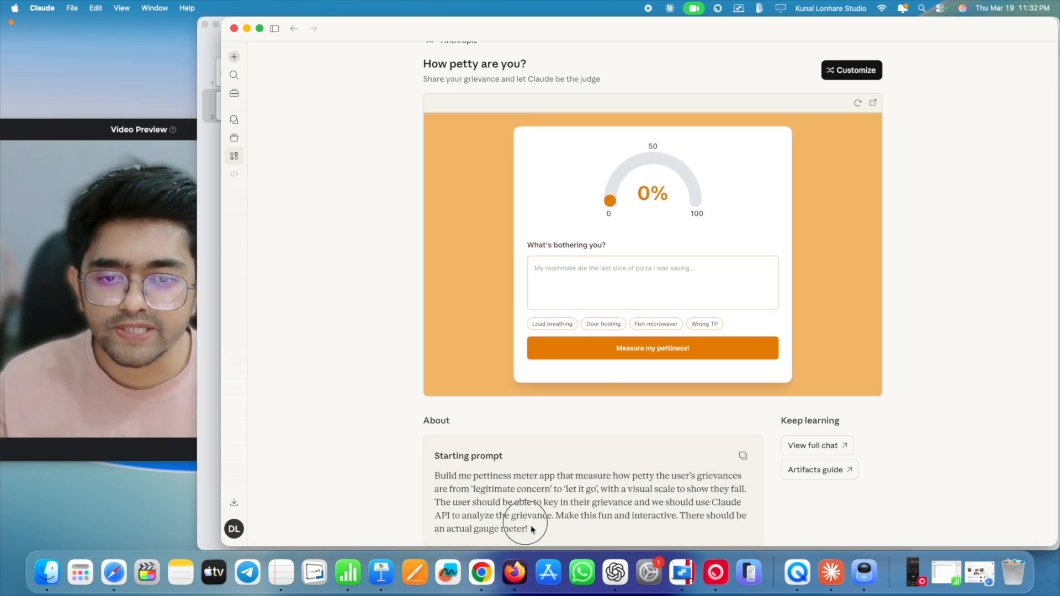
drag(532, 529, 433, 481)
click(420, 482)
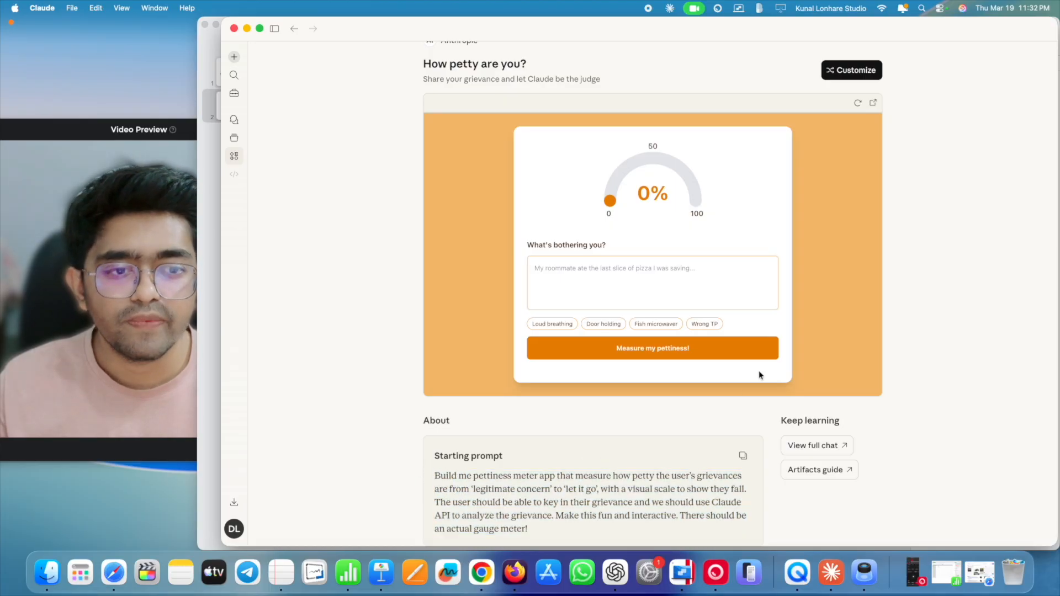
scroll(760, 376, up, 2)
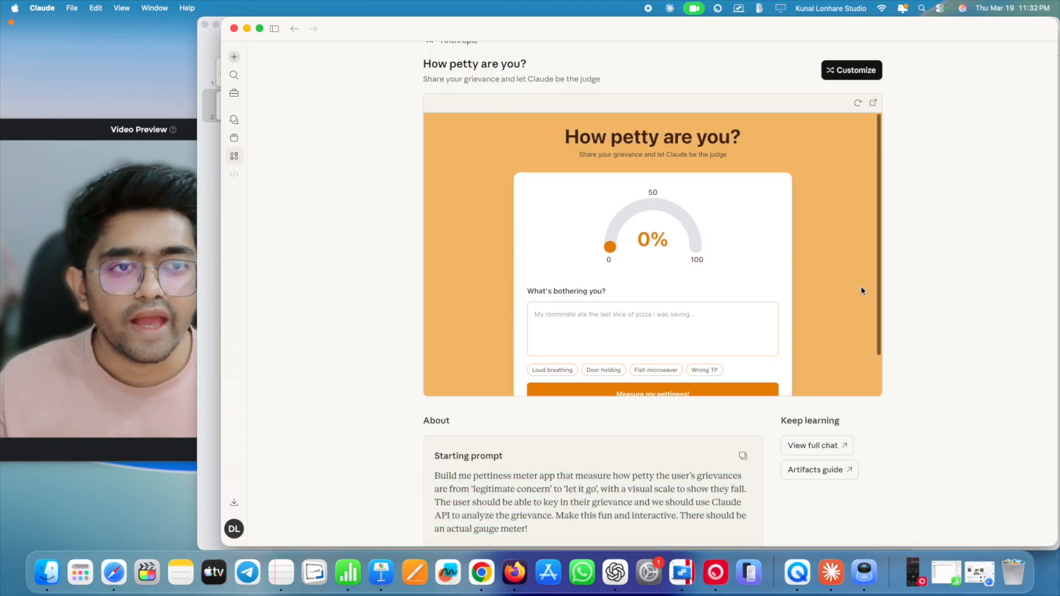
Look at the artifact's Customize option, cancel it and start a new chat
click(859, 71)
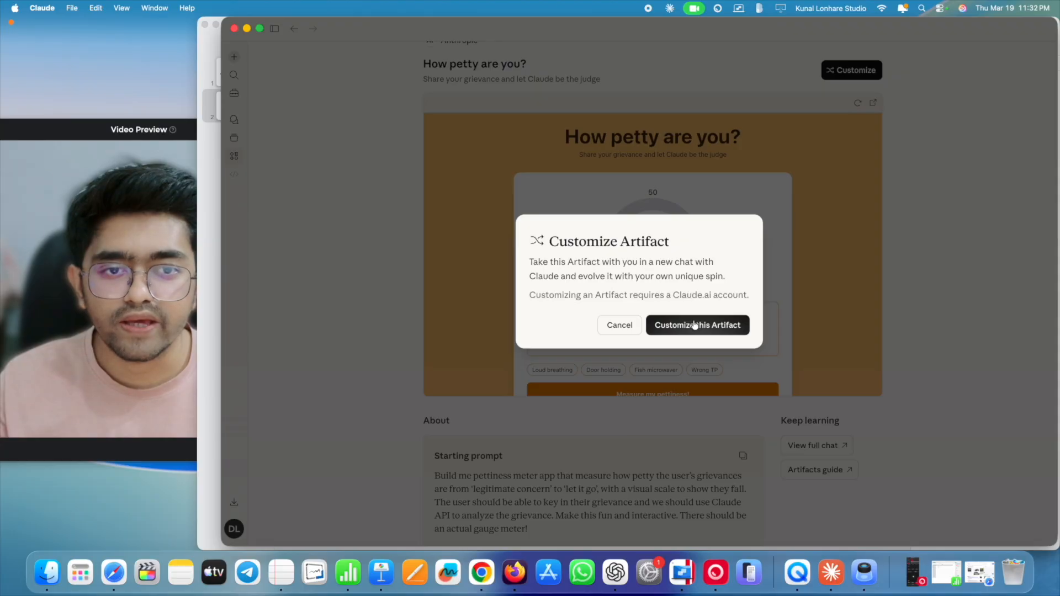
click(620, 326)
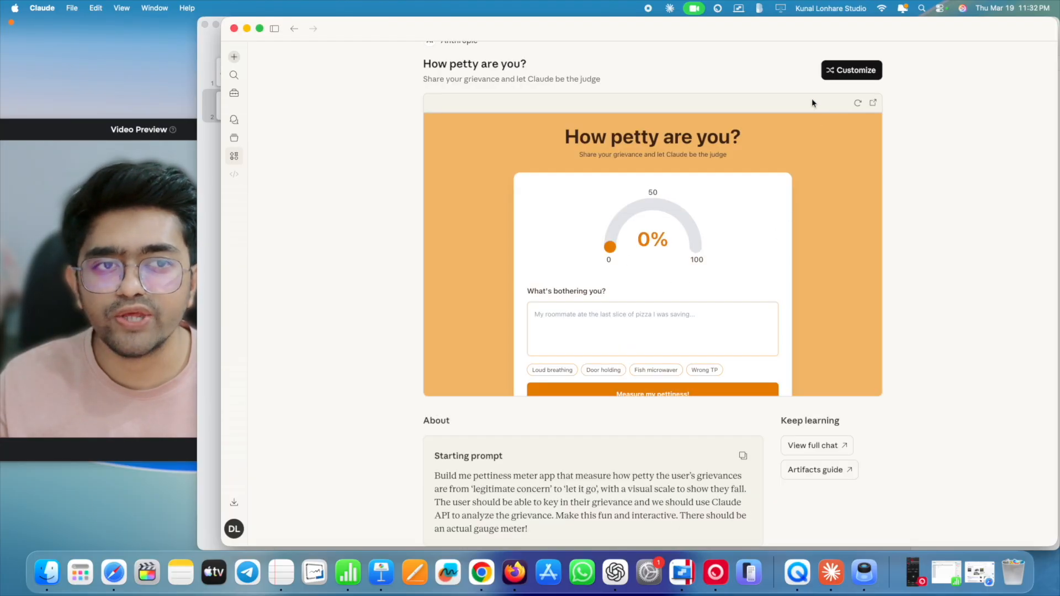
click(235, 56)
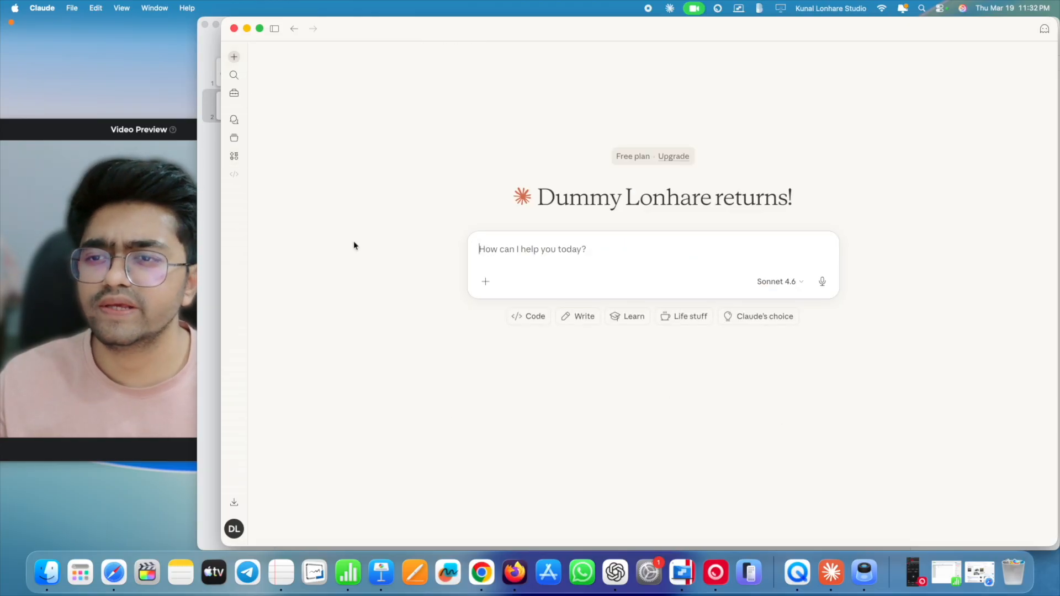